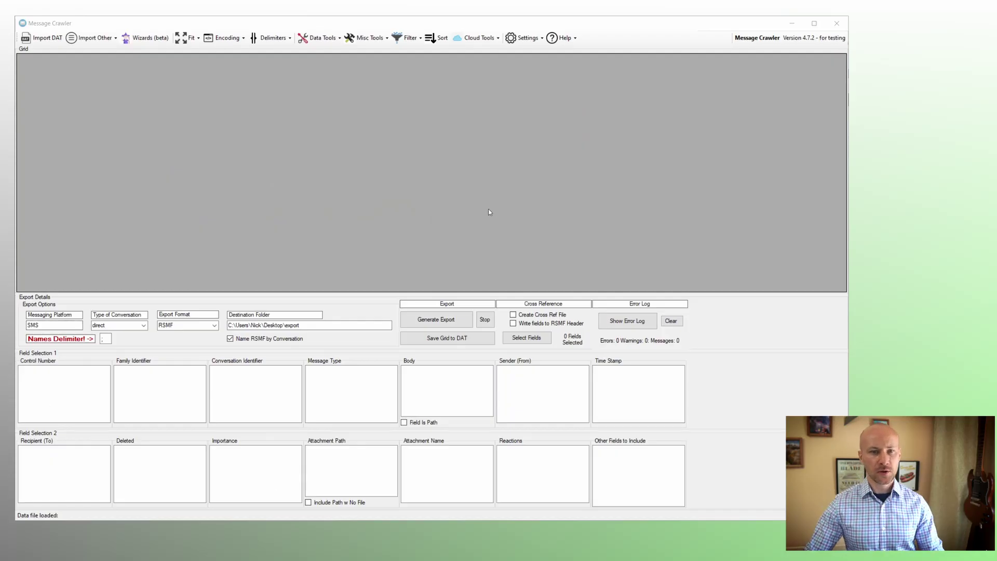
# Import the Slack JSON data from the Sample 30 - SlackForDemo folder into memory
pyautogui.click(94, 38)
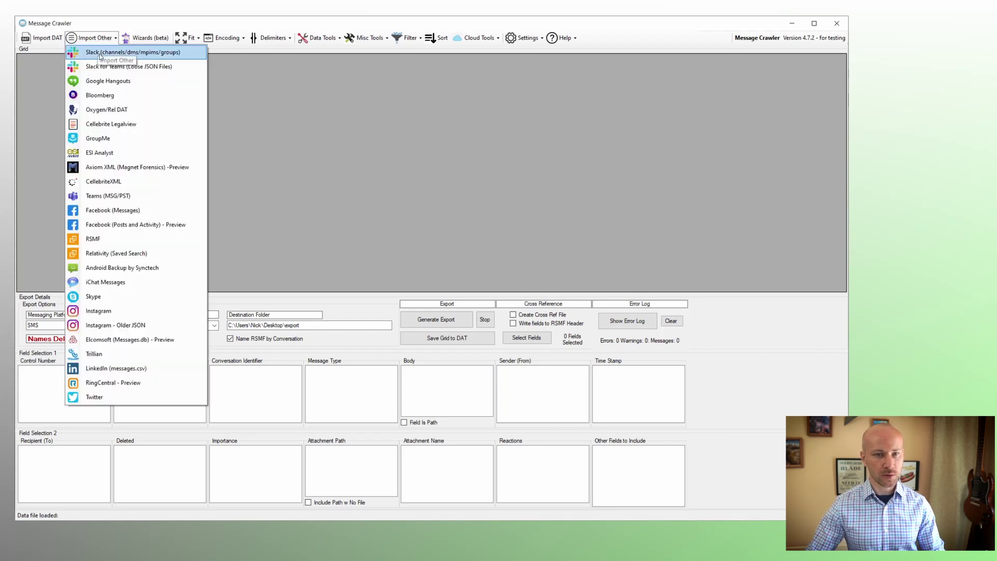
pyautogui.click(100, 54)
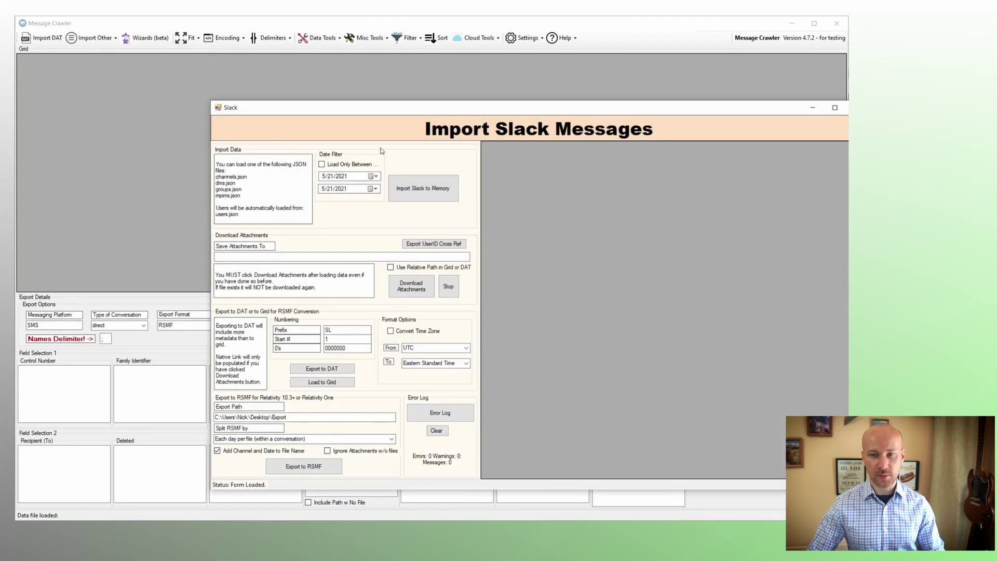
pyautogui.moveTo(396, 113); pyautogui.dragTo(352, 93)
pyautogui.click(378, 179)
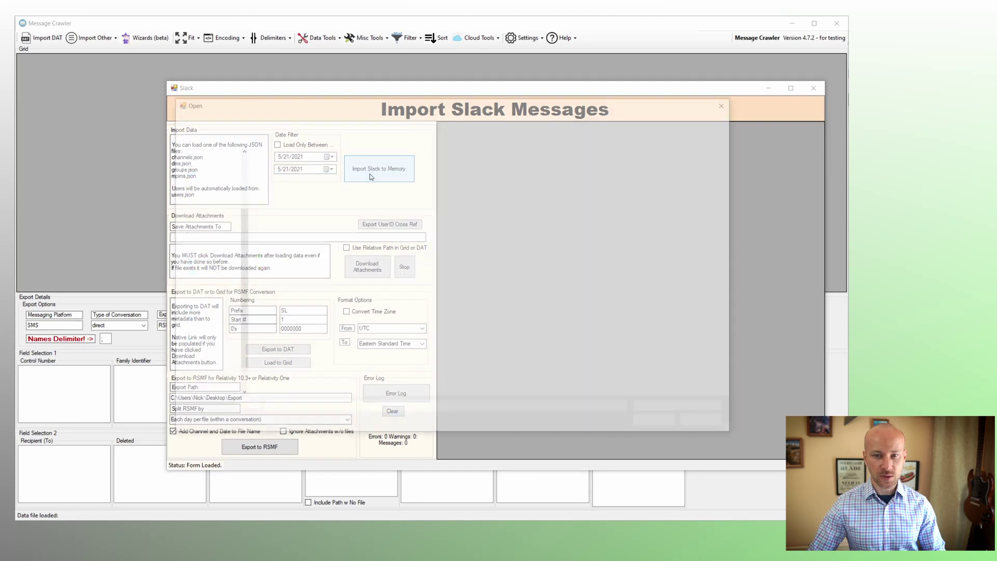
pyautogui.doubleClick(285, 228)
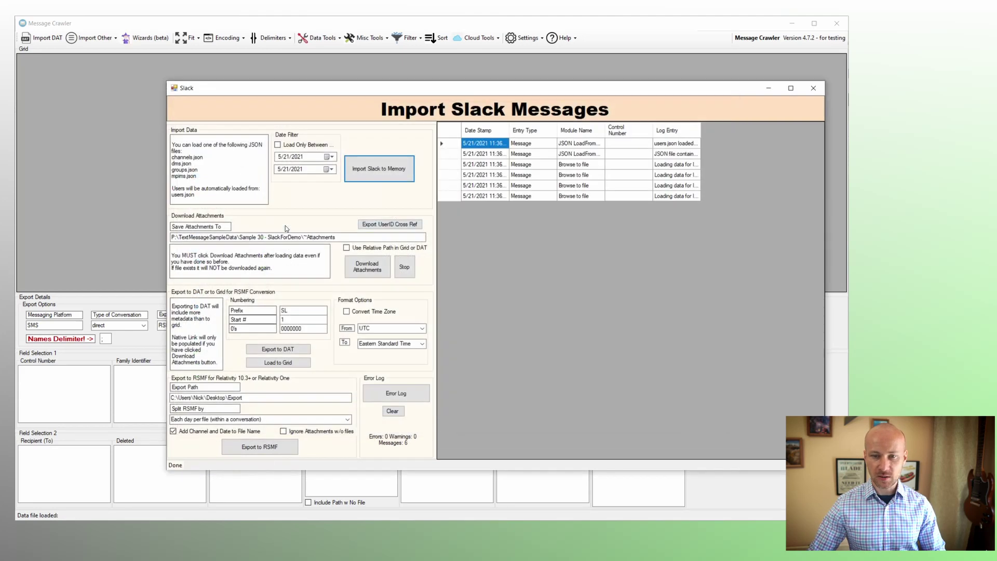
# Download the attachments of the imported Slack data and load its messages into the grid
pyautogui.click(372, 274)
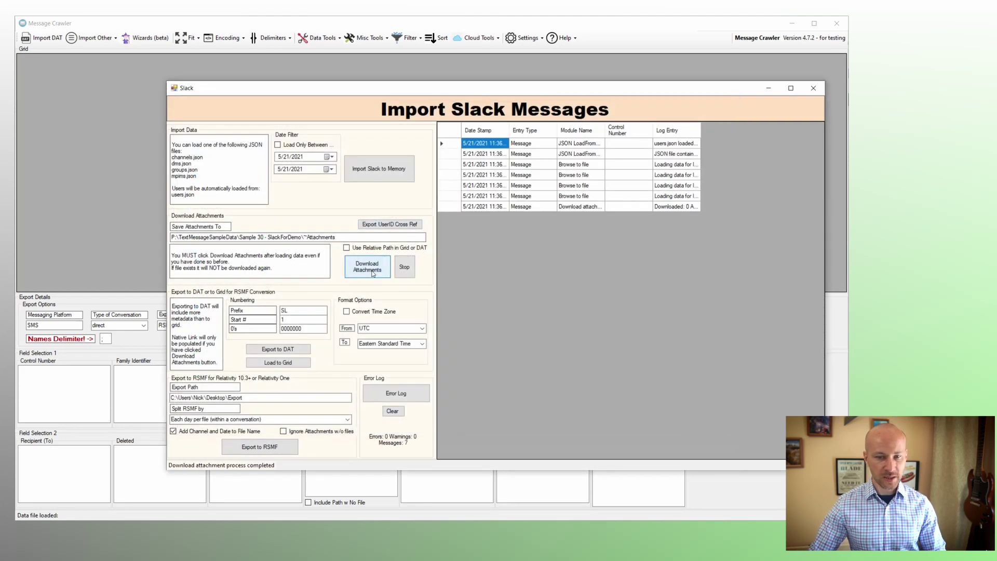
pyautogui.click(306, 363)
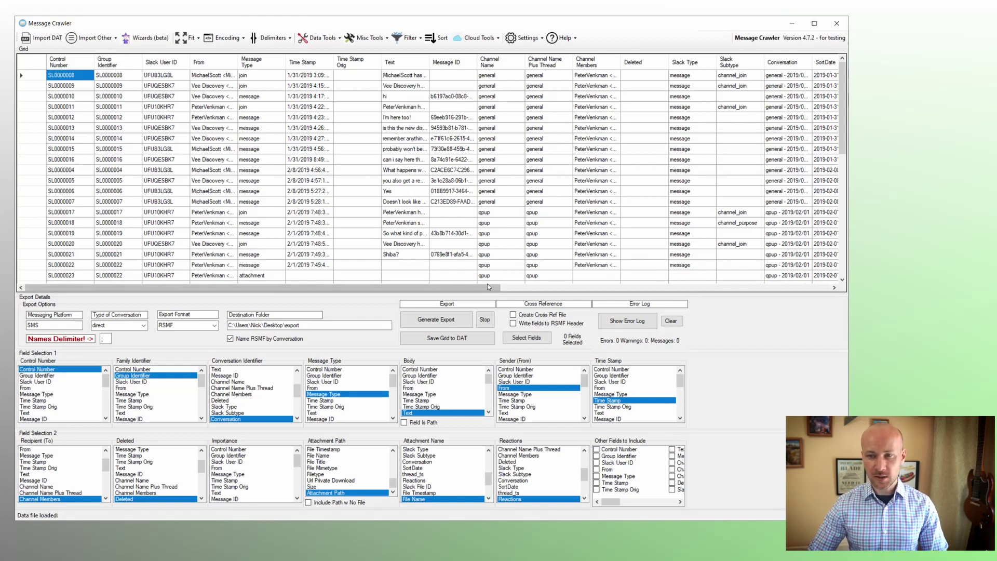
# Examine the Channel Name and Message ID columns of the loaded Slack messages
pyautogui.moveTo(474, 291); pyautogui.dragTo(525, 290)
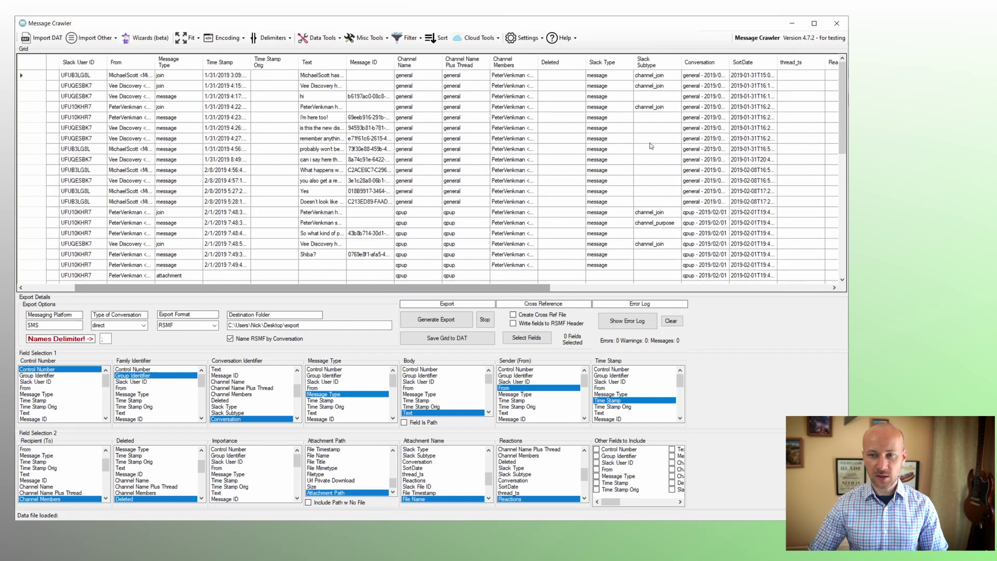
pyautogui.moveTo(420, 77); pyautogui.dragTo(415, 192)
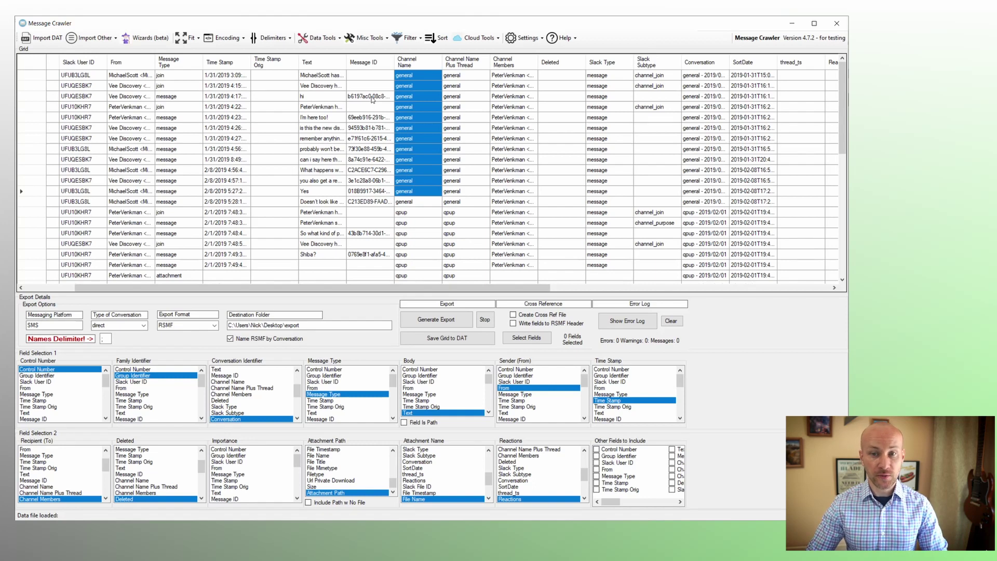
pyautogui.click(370, 160)
pyautogui.keyDown('ctrl'); pyautogui.click(371, 127); pyautogui.keyUp('ctrl')
pyautogui.click(371, 130)
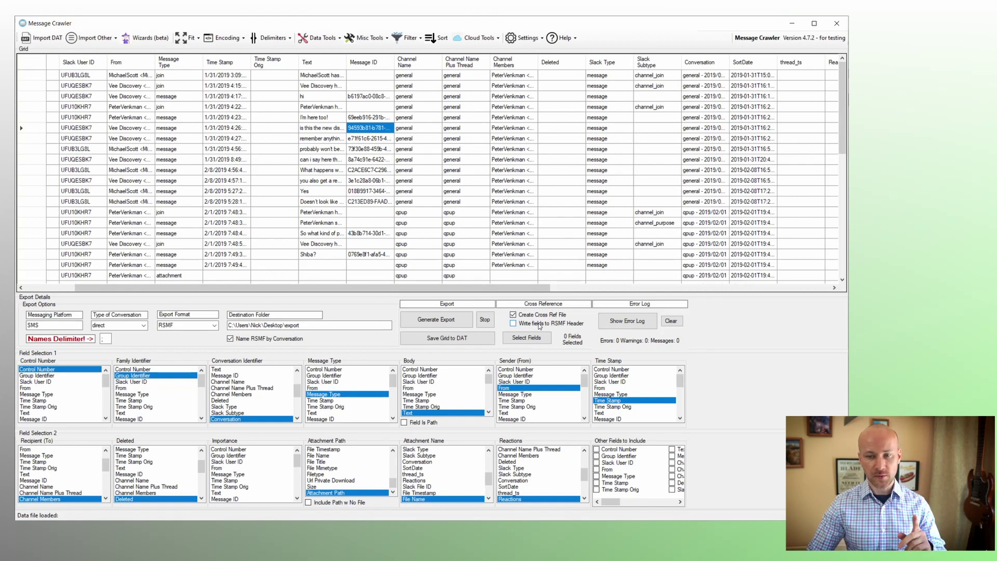
# Enable writing cross-reference fields to the RSMF header and include Channel Name in the cross-reference field selection
pyautogui.click(539, 324)
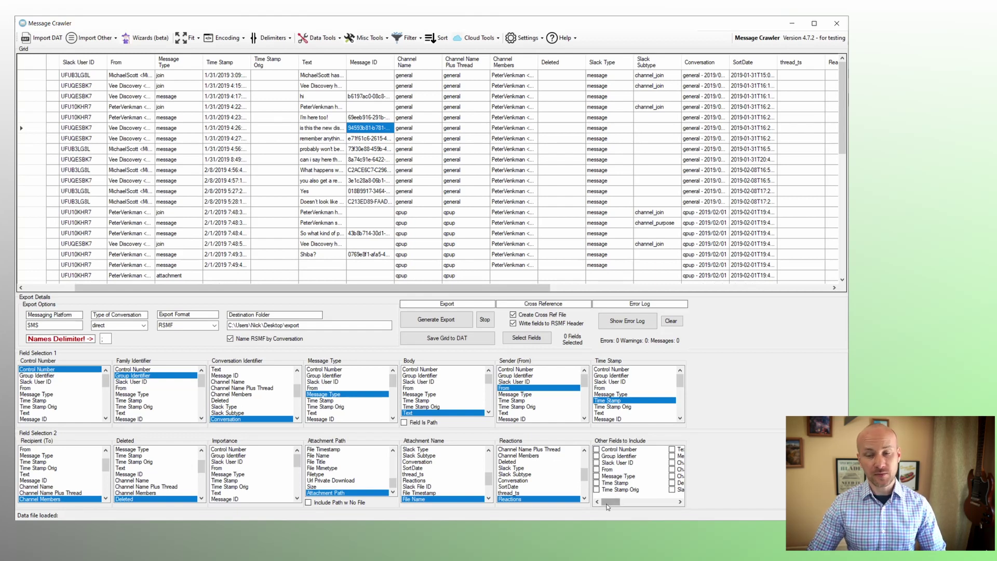
pyautogui.click(523, 340)
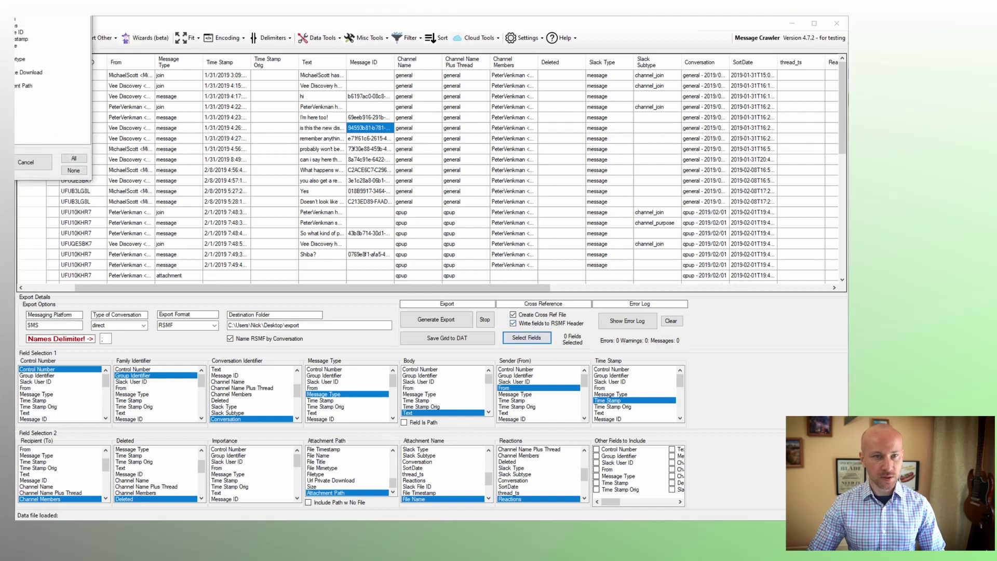
pyautogui.moveTo(0, 6); pyautogui.dragTo(520, 110)
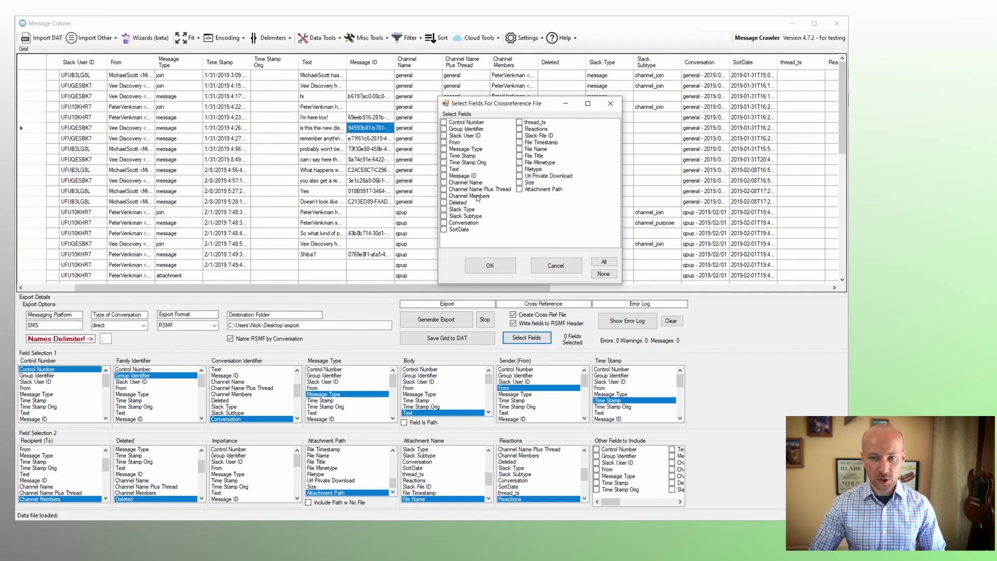
pyautogui.click(444, 182)
pyautogui.click(489, 266)
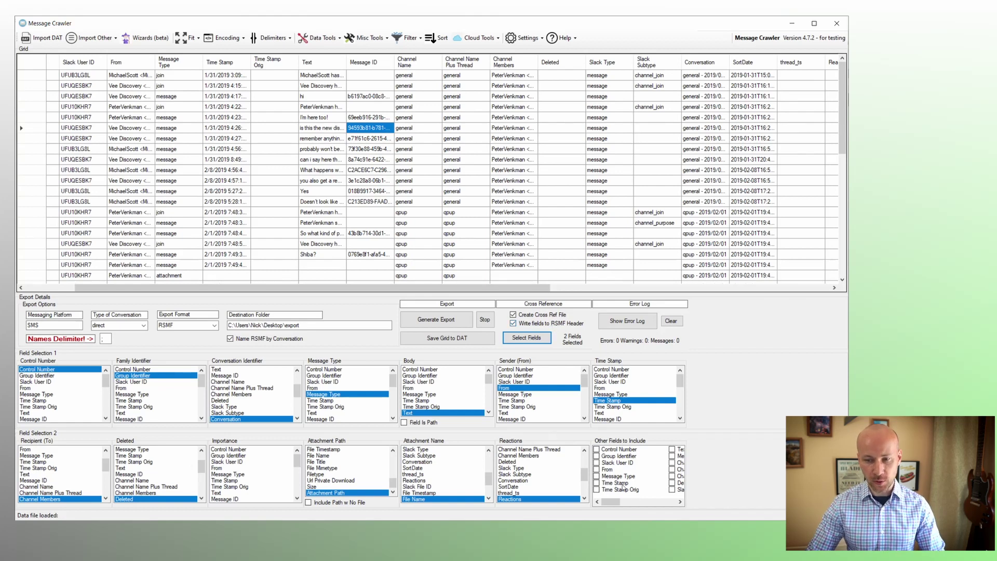
# Mark Message ID and Channel Name as other fields to include in the export
pyautogui.click(679, 502)
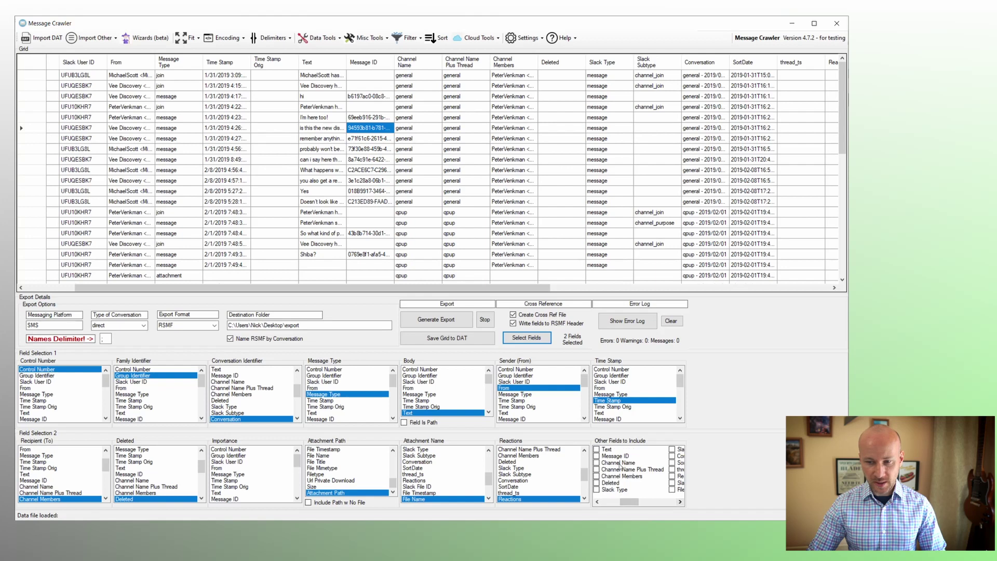
pyautogui.click(597, 456)
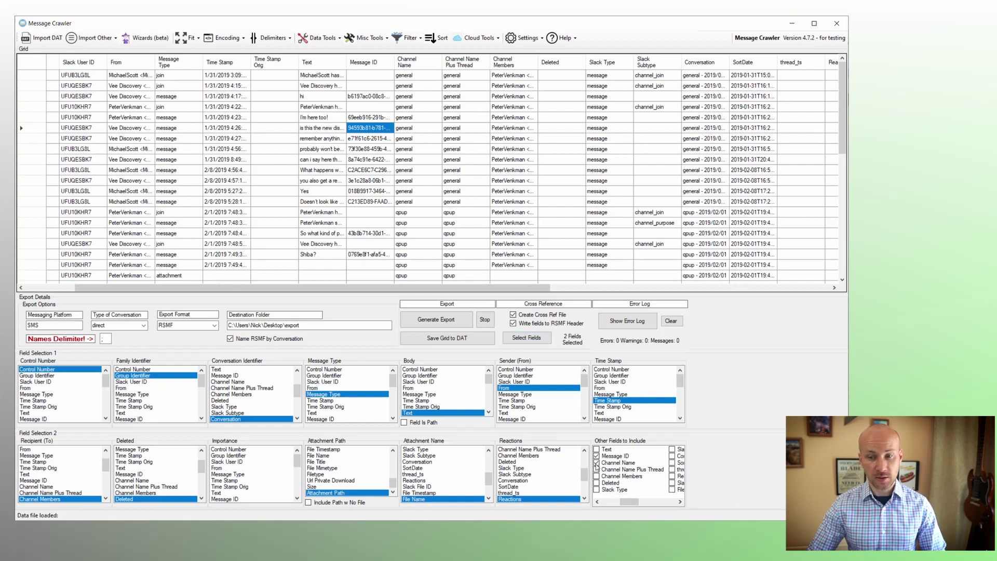
# Set the type of conversation to channel and generate the RSMF export to the Desktop export folder
pyautogui.click(143, 325)
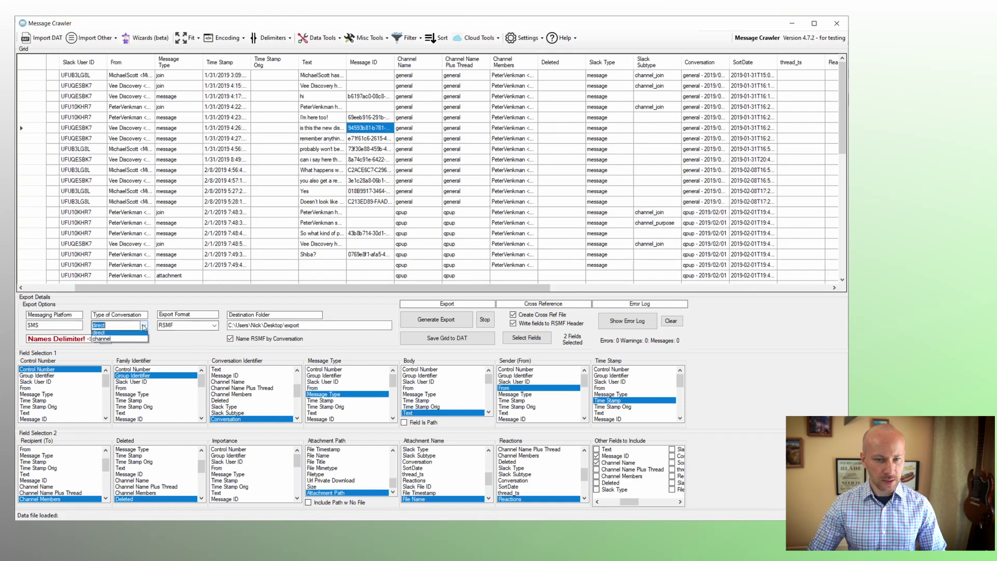
pyautogui.click(136, 338)
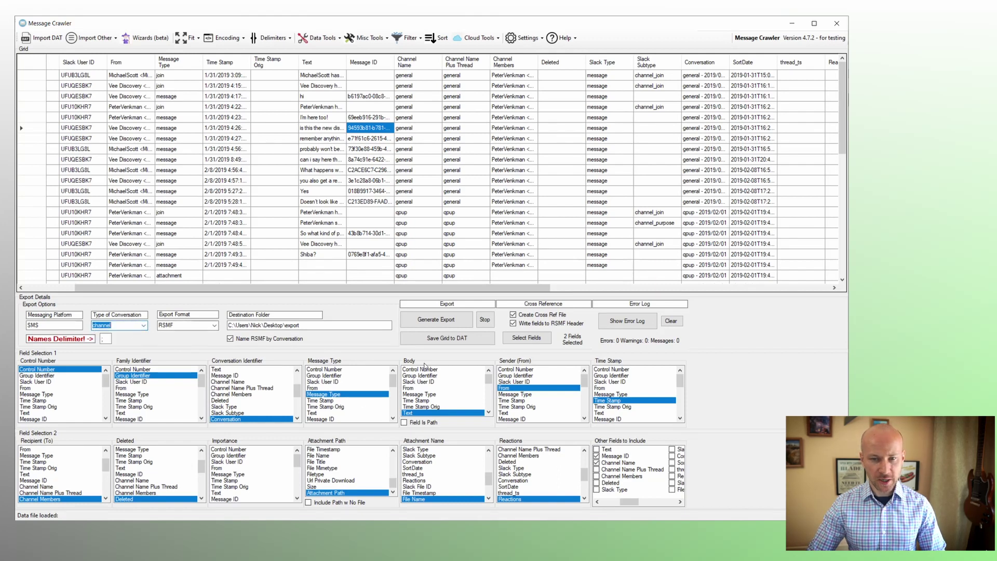
pyautogui.click(431, 323)
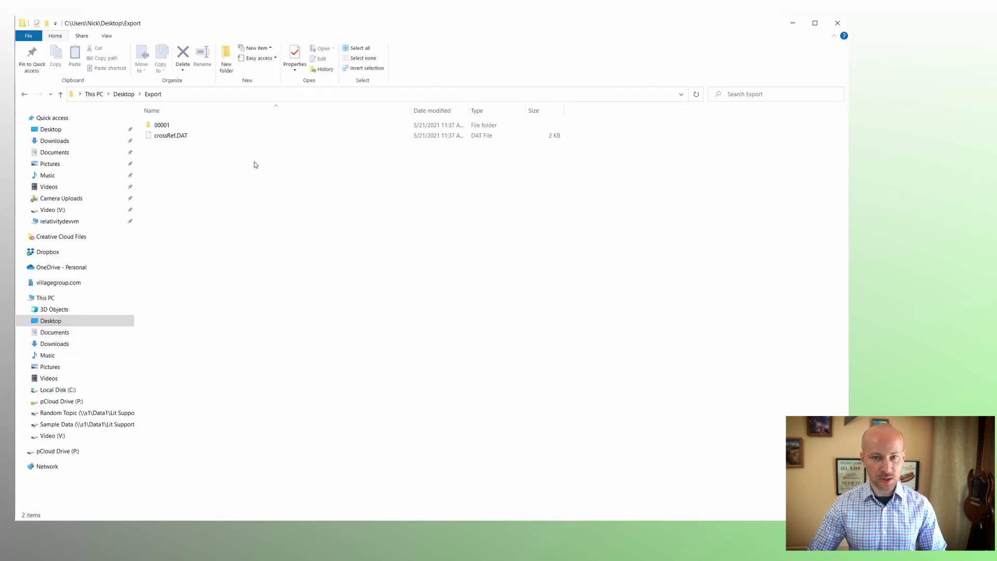
# Check the exported RSMF files in the 00001 subfolder and the crossRef.DAT file in the Desktop's Export folder
pyautogui.click(165, 126)
pyautogui.doubleClick(167, 127)
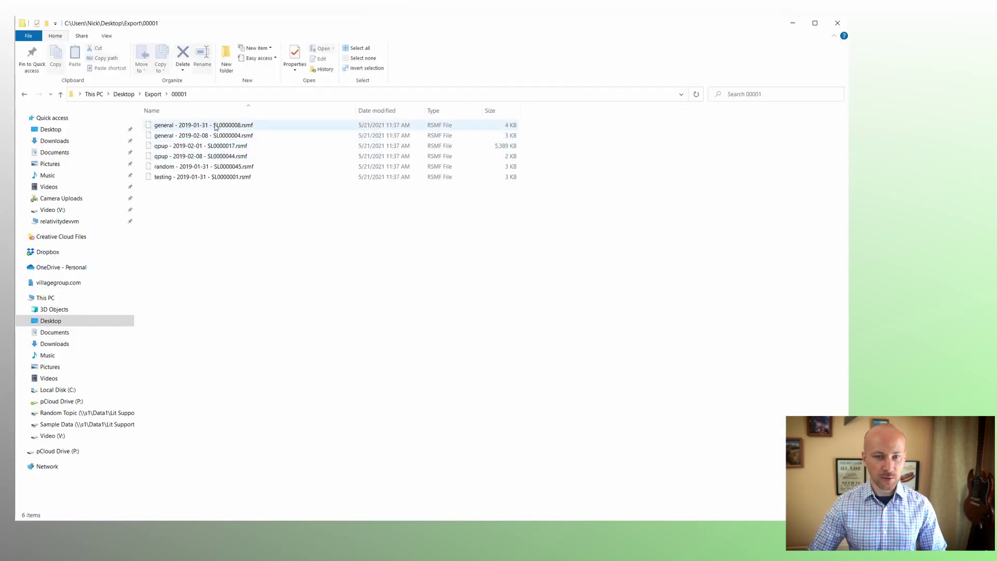
pyautogui.click(153, 94)
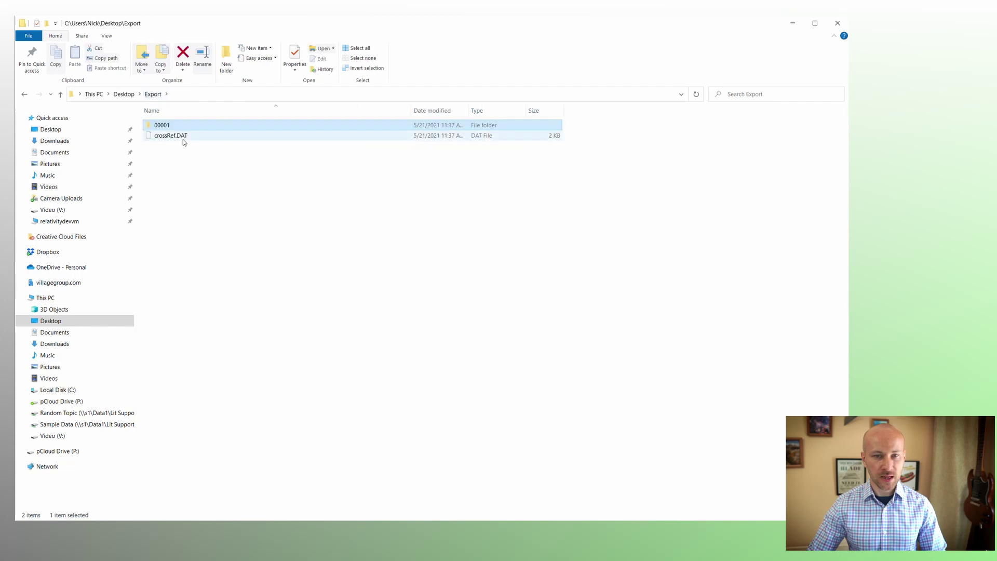
pyautogui.click(183, 136)
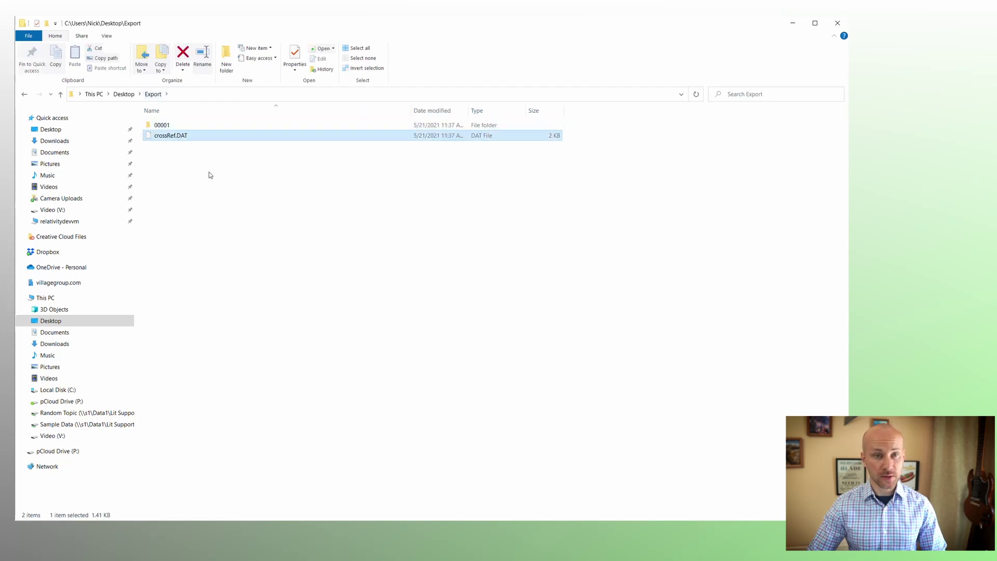
pyautogui.doubleClick(177, 126)
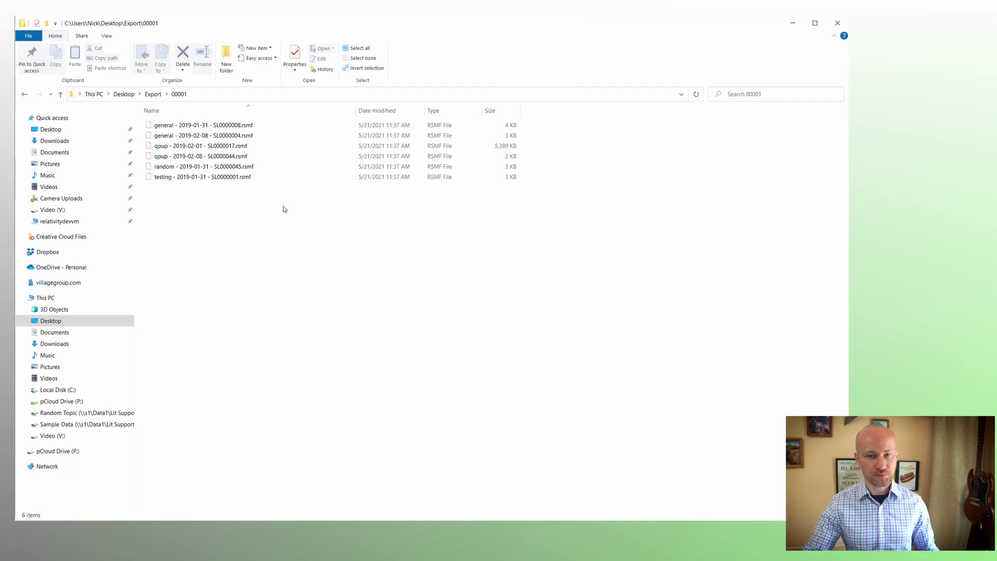
pyautogui.moveTo(285, 208); pyautogui.dragTo(239, 127)
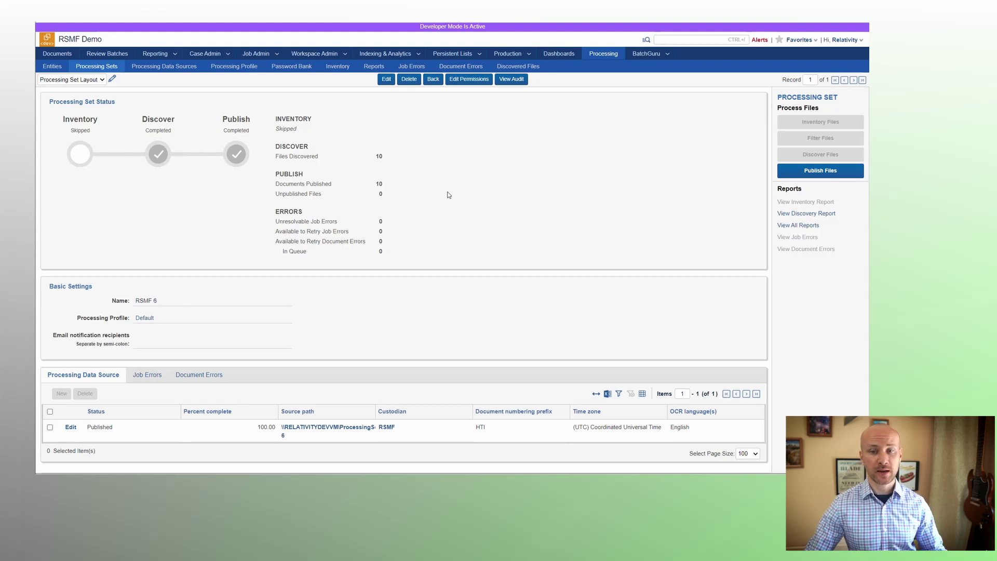
# In Relativity's RSMF Demo workspace, open the first document of the RSMF 6 folder and display it in the Viewer
pyautogui.click(66, 55)
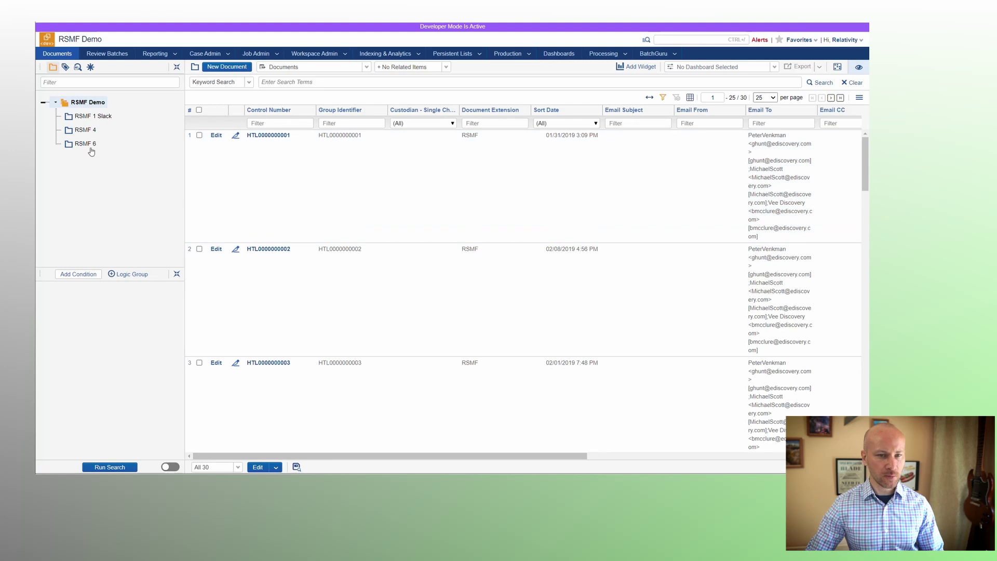
pyautogui.click(85, 144)
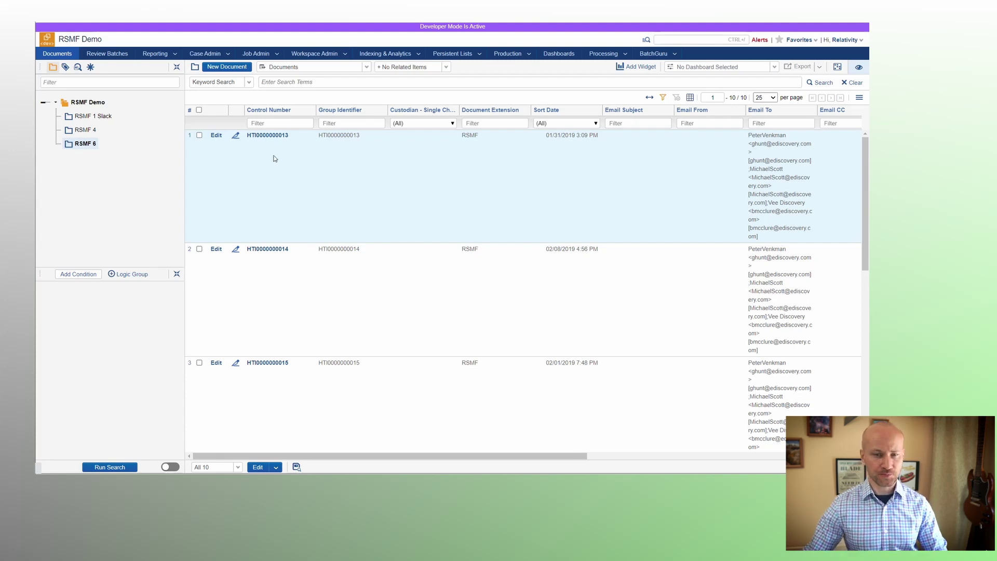
pyautogui.hotkey('alt', 'Tab')
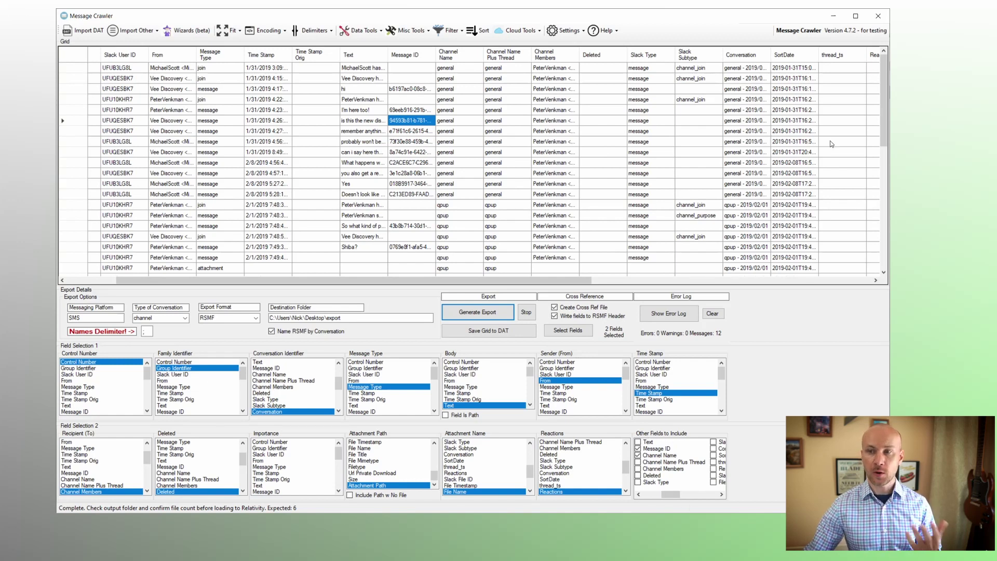
pyautogui.click(839, 16)
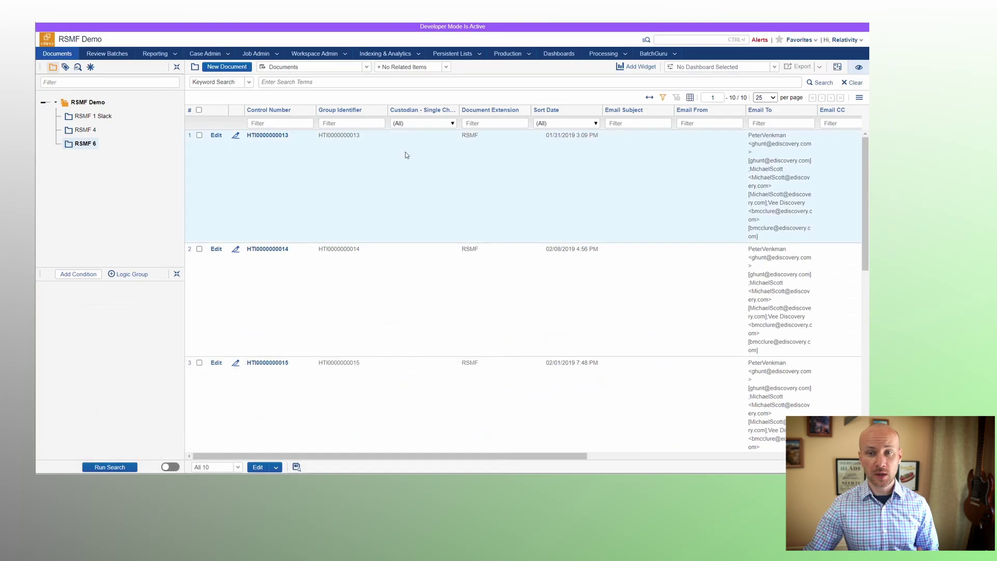
pyautogui.click(264, 137)
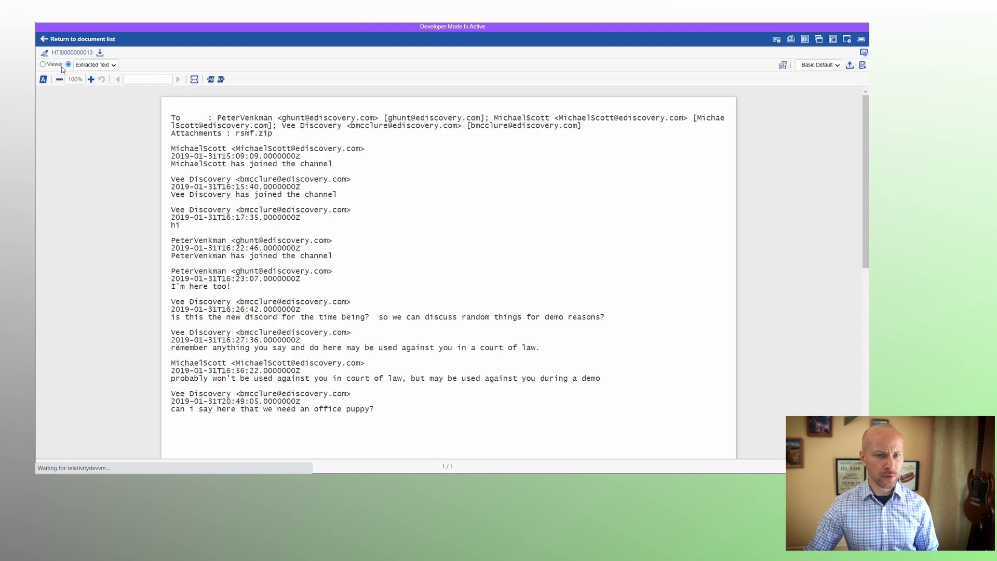
pyautogui.click(56, 65)
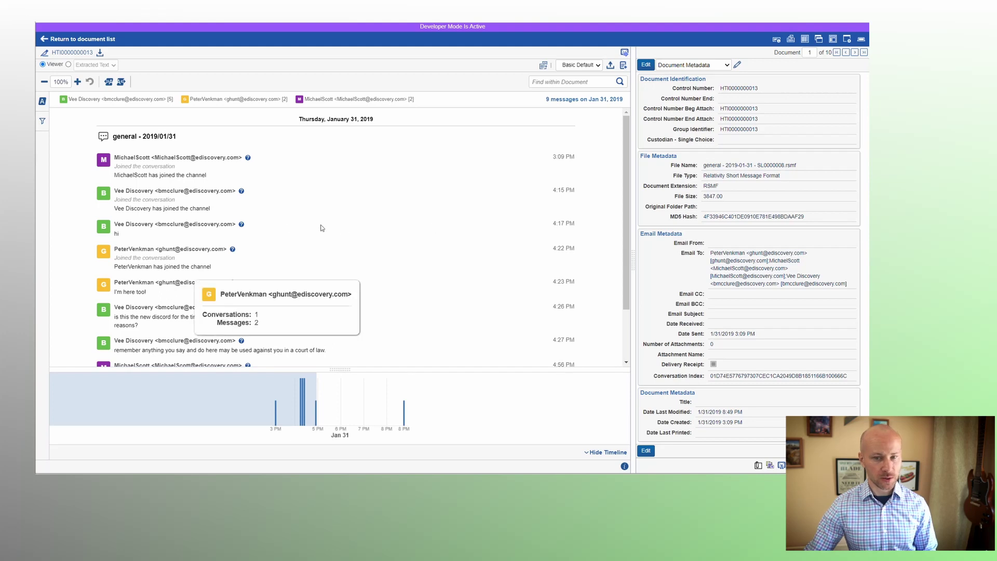
# Inspect the extra information attached to individual messages in the conversation, including the message ID and channel name
pyautogui.moveTo(241, 227)
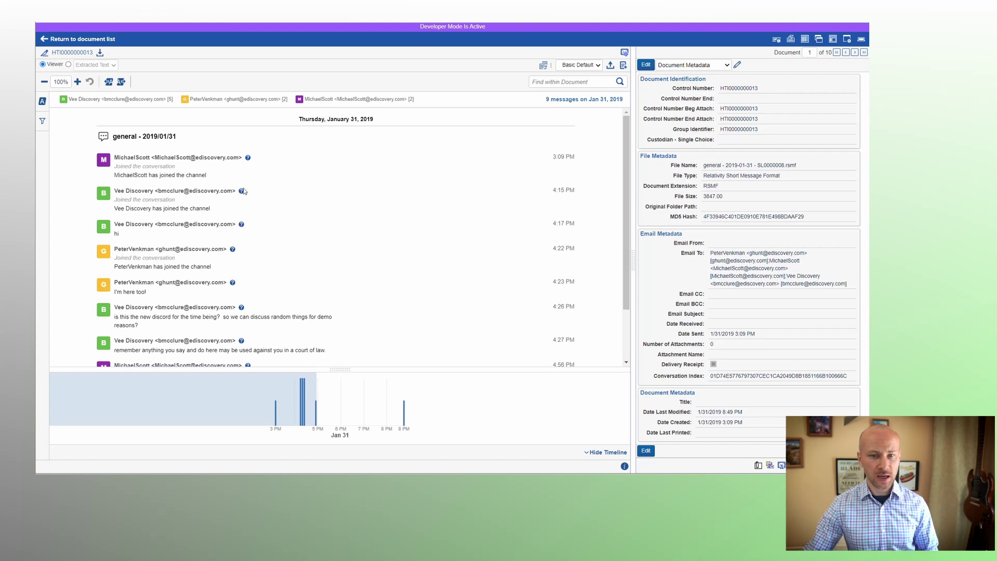
pyautogui.moveTo(242, 191)
pyautogui.moveTo(248, 158)
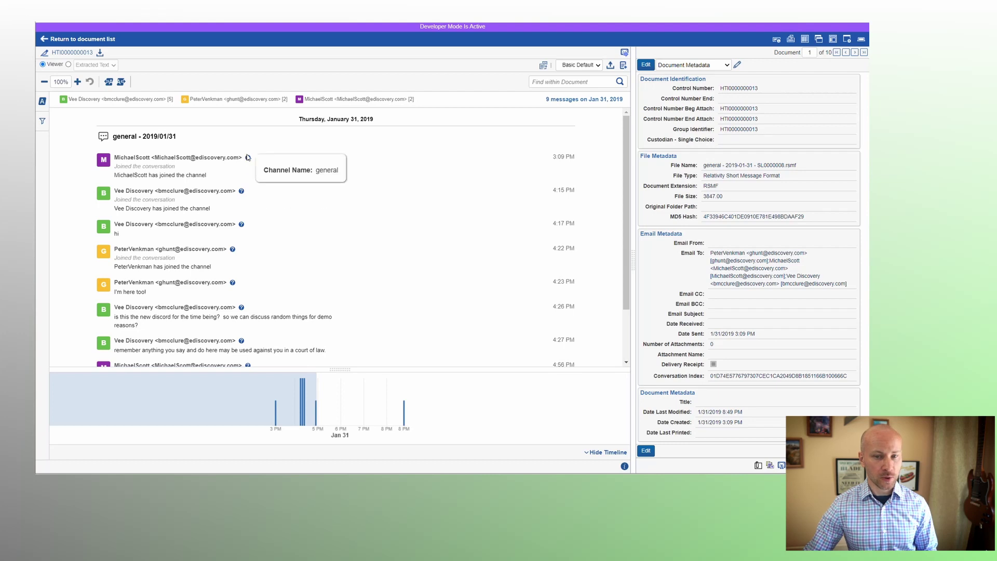
pyautogui.scroll(-2, 347, 258)
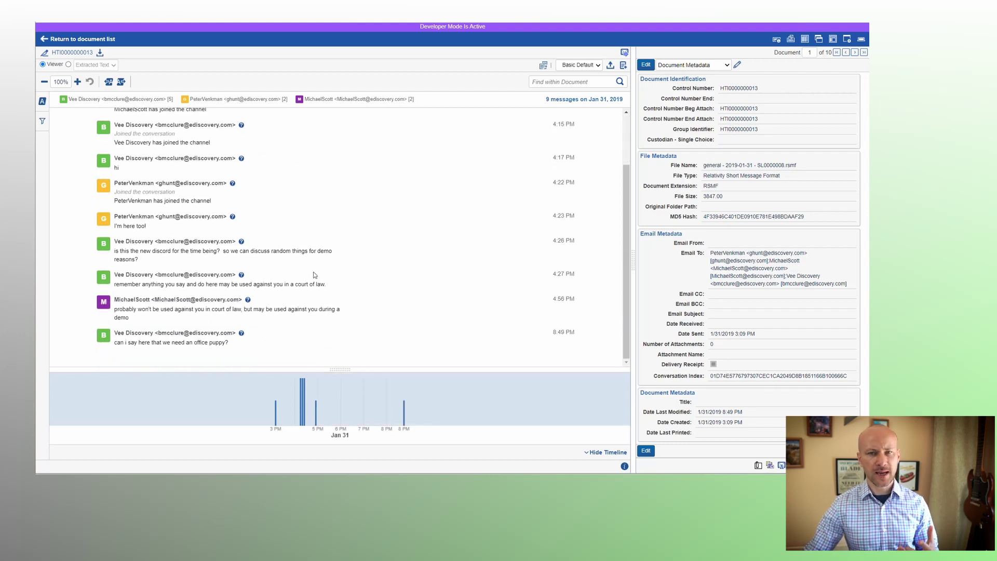
pyautogui.moveTo(243, 276)
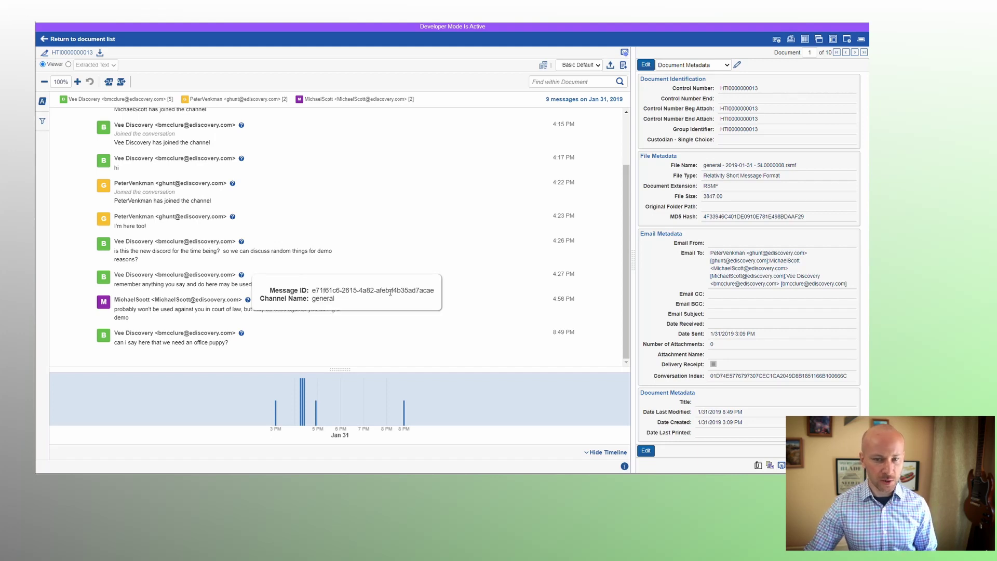
pyautogui.moveTo(312, 292); pyautogui.dragTo(435, 291)
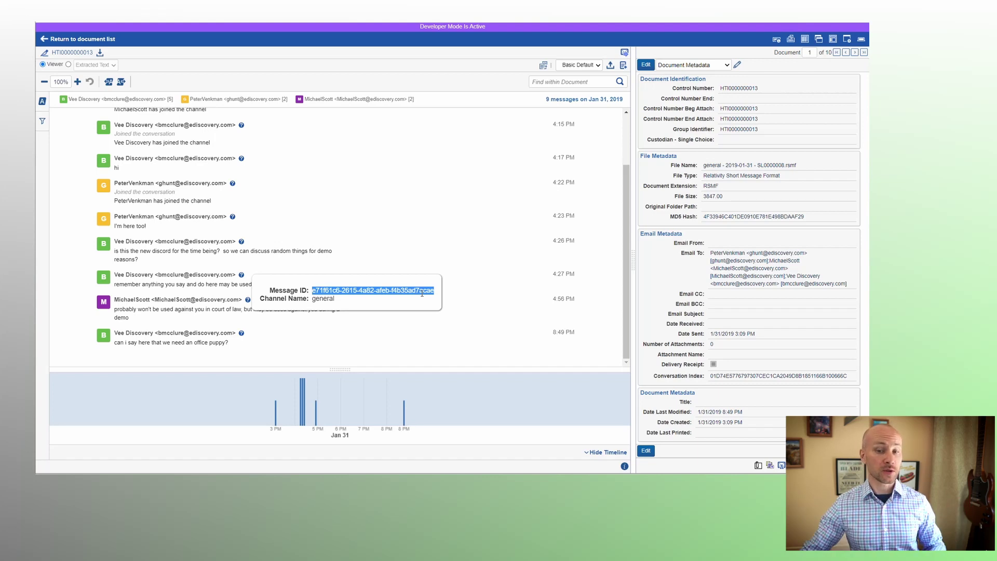
pyautogui.click(220, 284)
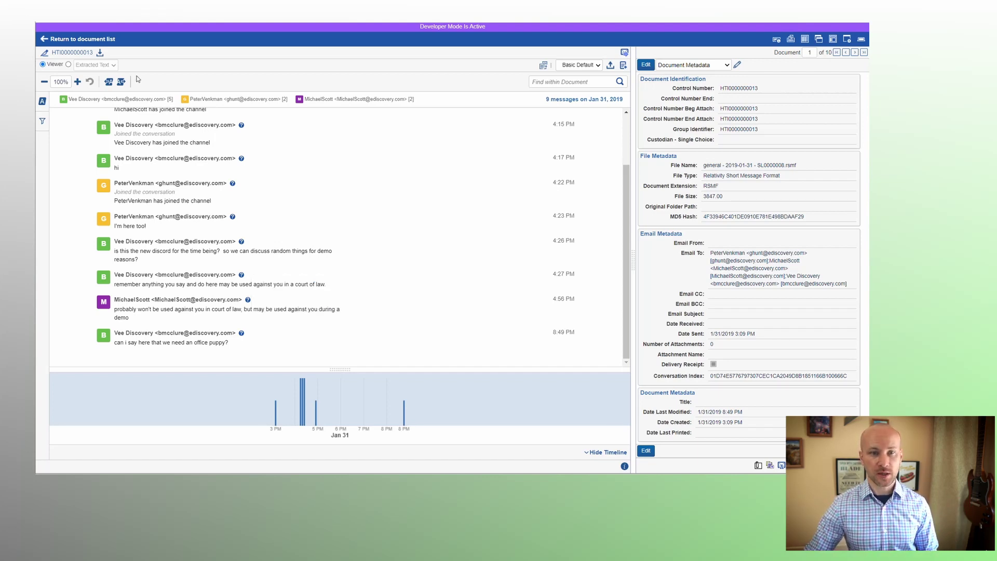
# Return to the document list, then open crossRef.DAT from the Desktop's Export folder and examine the testing row's export file name
pyautogui.click(101, 41)
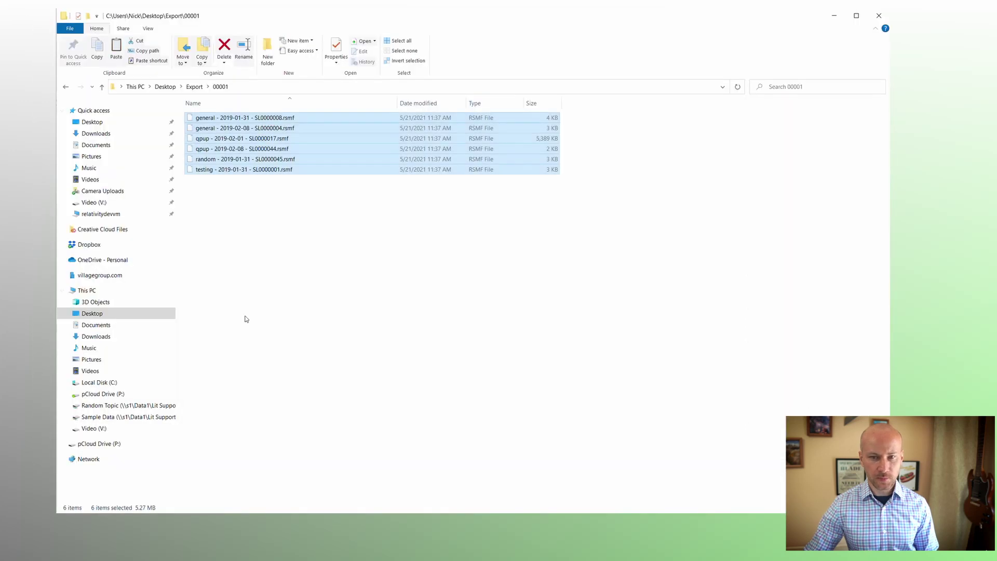
pyautogui.click(285, 201)
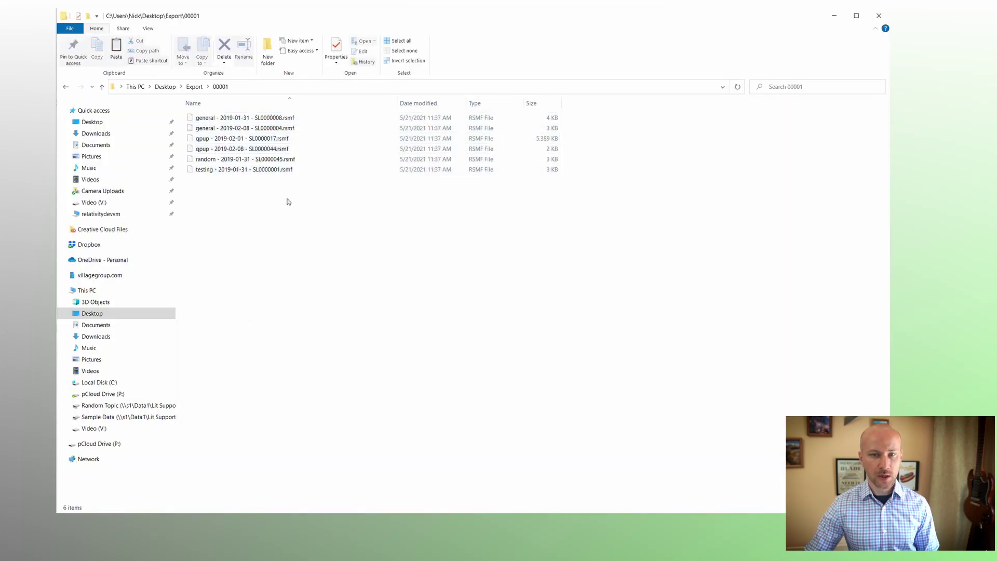
pyautogui.click(194, 86)
pyautogui.click(212, 128)
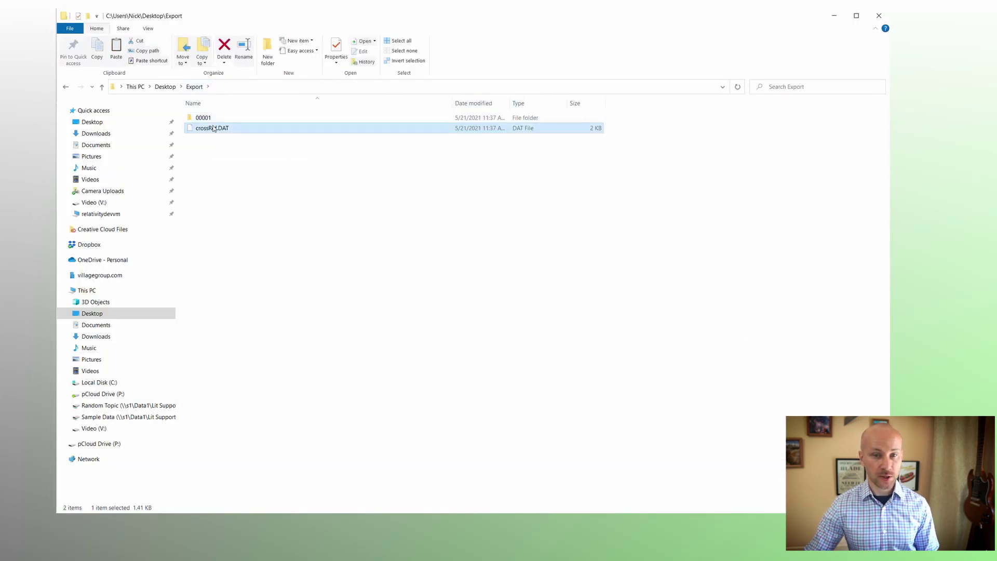
pyautogui.press('Return')
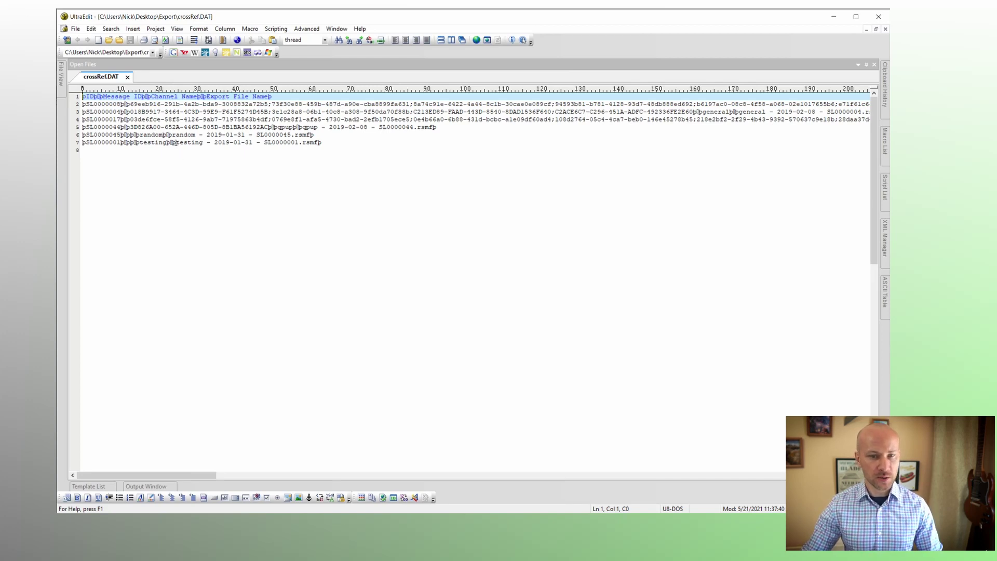
pyautogui.moveTo(176, 142); pyautogui.dragTo(320, 142)
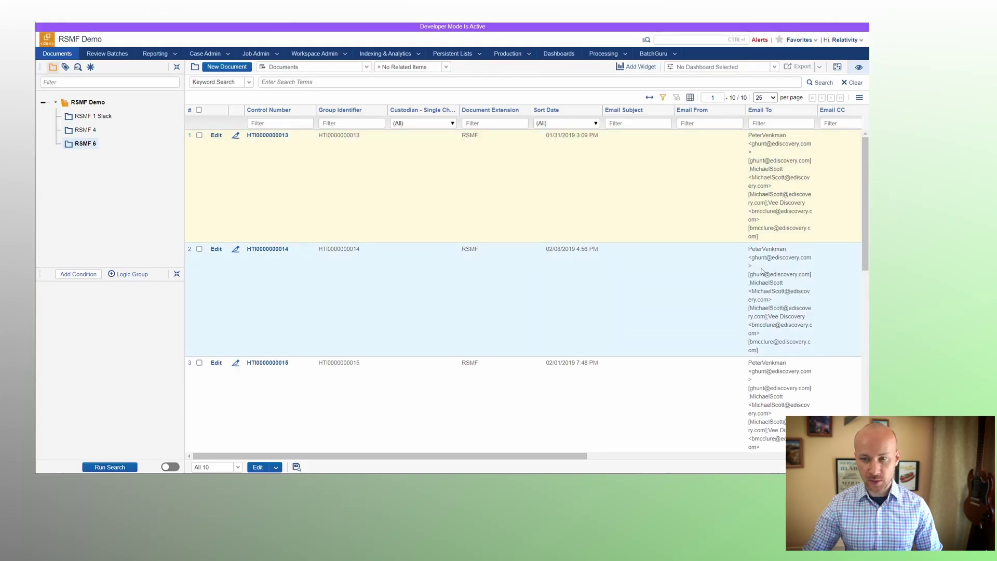
# Add the File Name field to Relativity's Documents view and save the view
pyautogui.moveTo(560, 457)
pyautogui.mouseDown()
pyautogui.moveTo(656, 457)
pyautogui.moveTo(540, 457)
pyautogui.mouseUp()
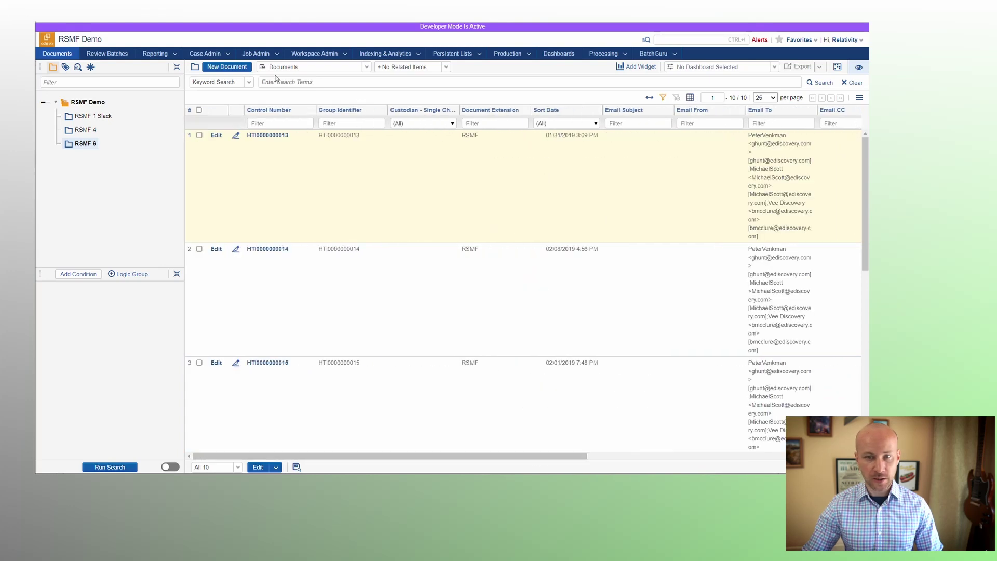
pyautogui.click(300, 71)
pyautogui.click(366, 107)
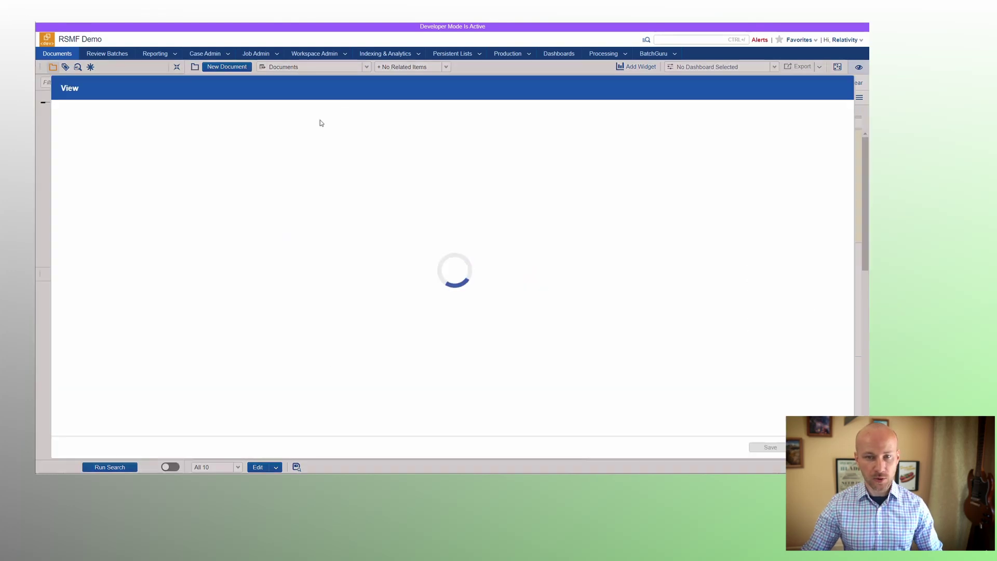
pyautogui.click(132, 232)
pyautogui.write('file')
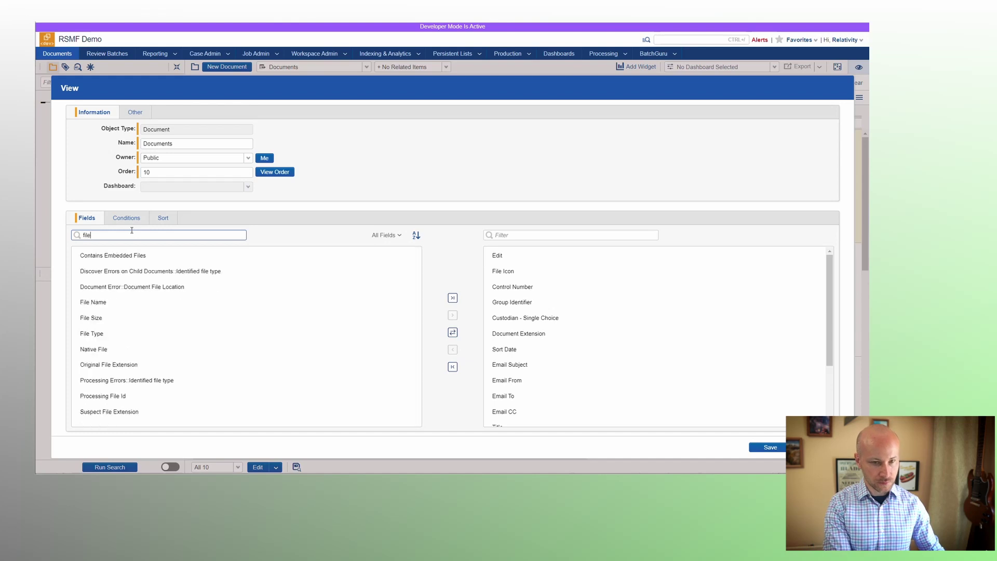
pyautogui.doubleClick(147, 302)
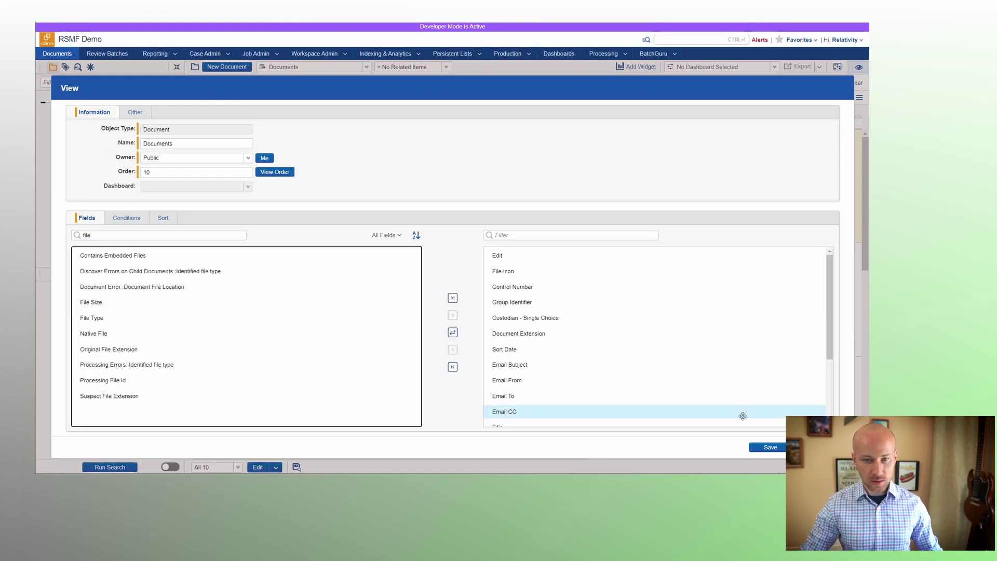
pyautogui.click(769, 446)
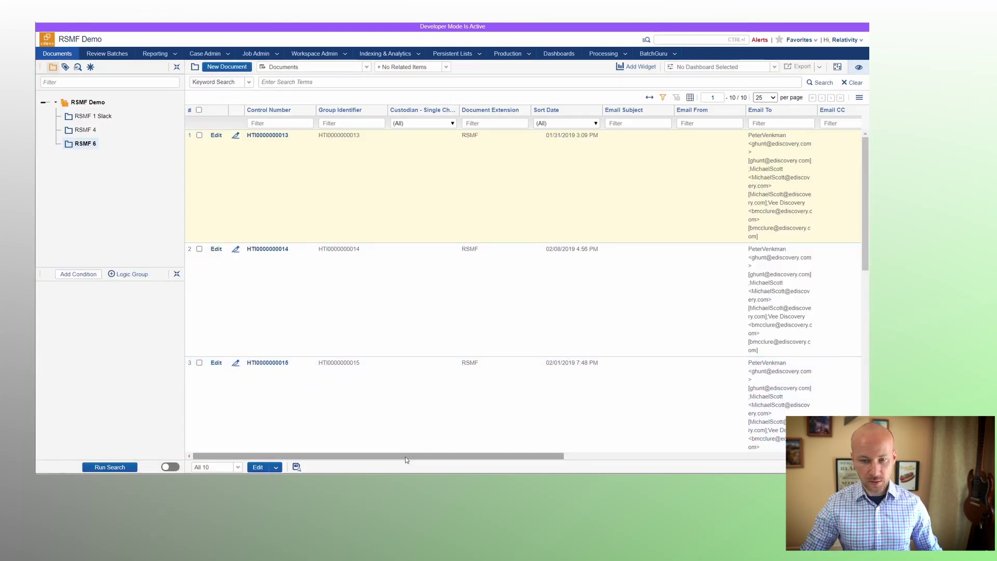
# Compare the File Name column of the document list with the channel and export file names in crossRef.DAT
pyautogui.moveTo(408, 459); pyautogui.dragTo(699, 460)
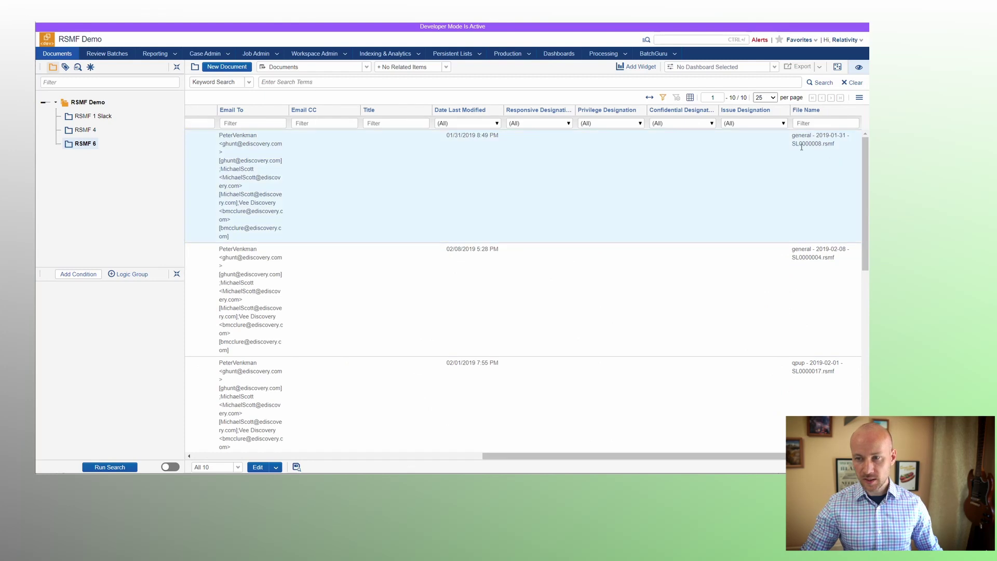
pyautogui.click(816, 183)
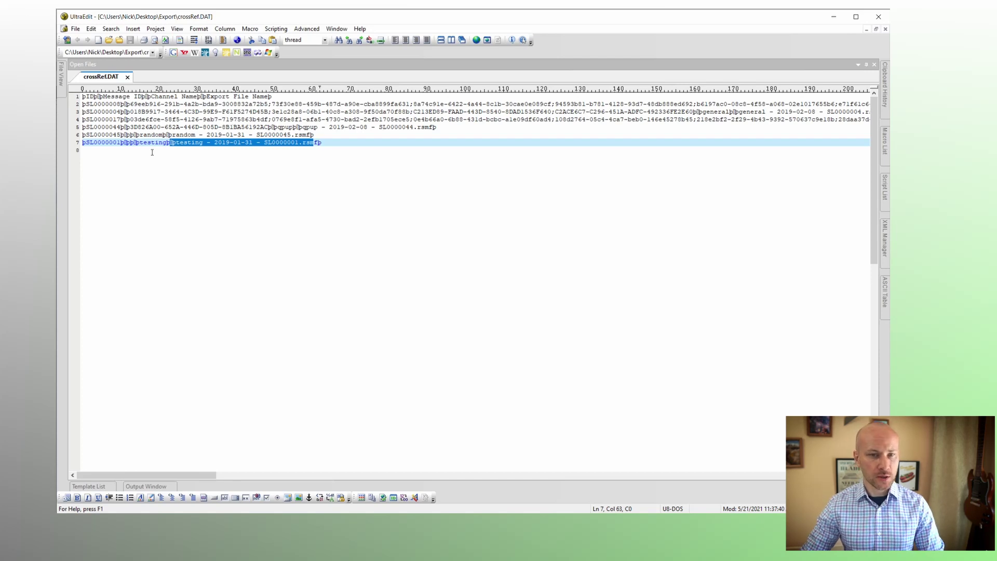
pyautogui.click(151, 135)
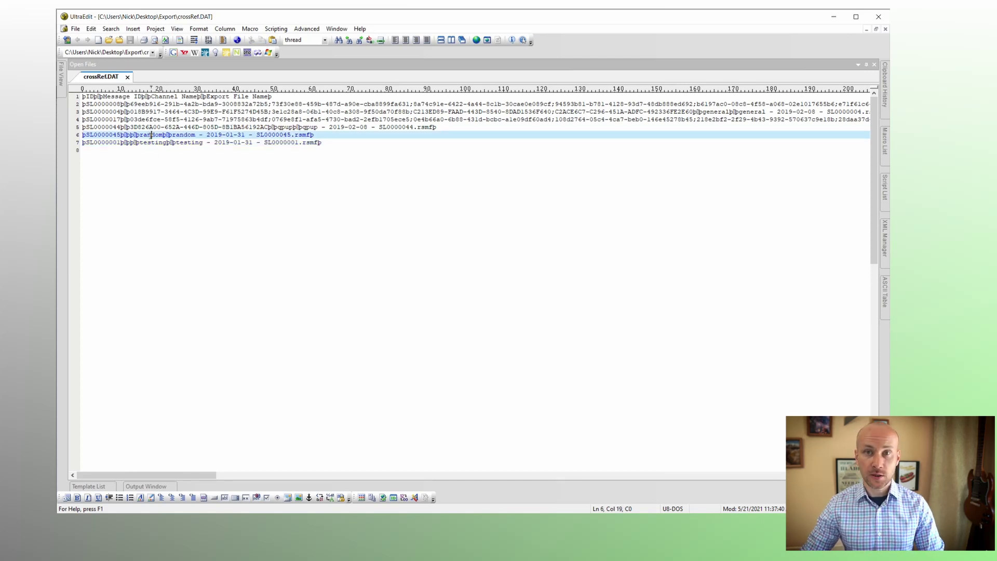
pyautogui.click(204, 127)
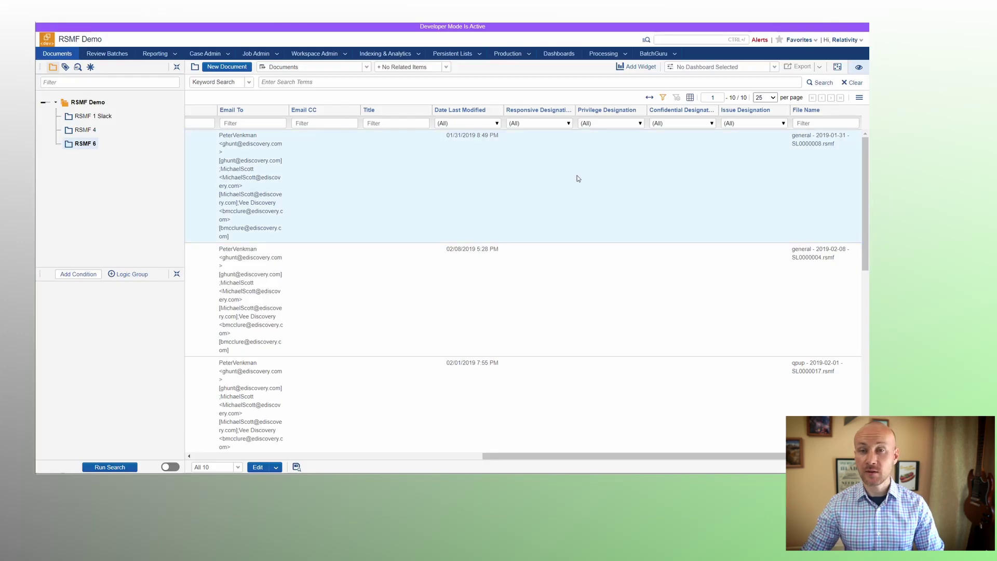
pyautogui.moveTo(586, 225); pyautogui.dragTo(444, 427)
pyautogui.click(465, 456)
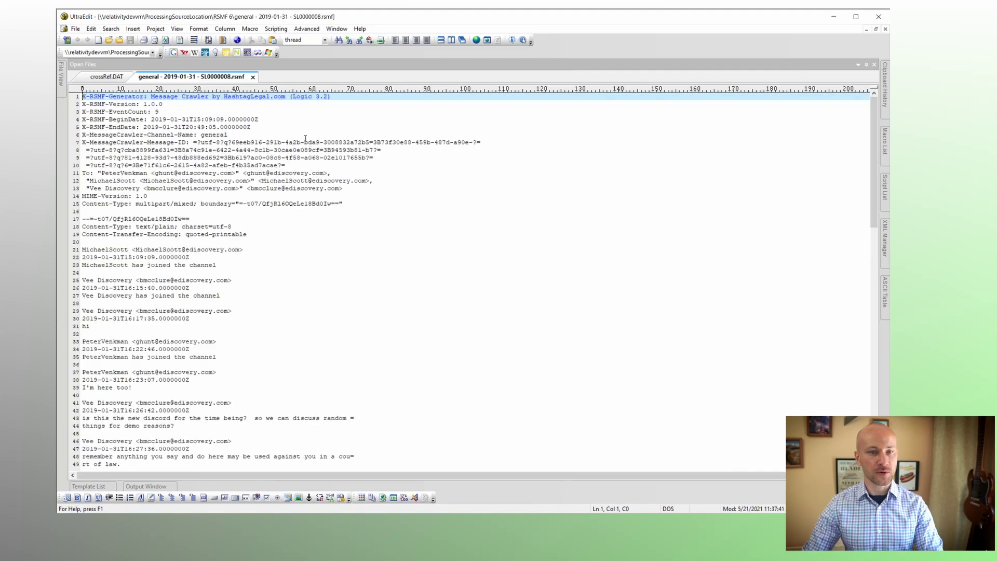
# Examine the X-MessageCrawler channel name and message ID header lines in general - 2019-01-31 - SL0000008.rsmf
pyautogui.click(82, 136)
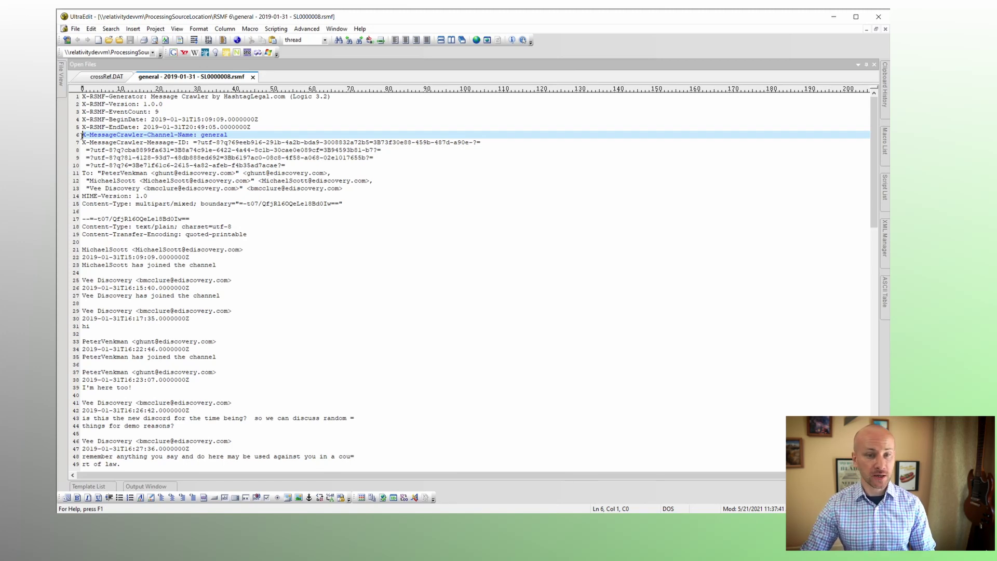
pyautogui.moveTo(82, 136); pyautogui.dragTo(367, 165)
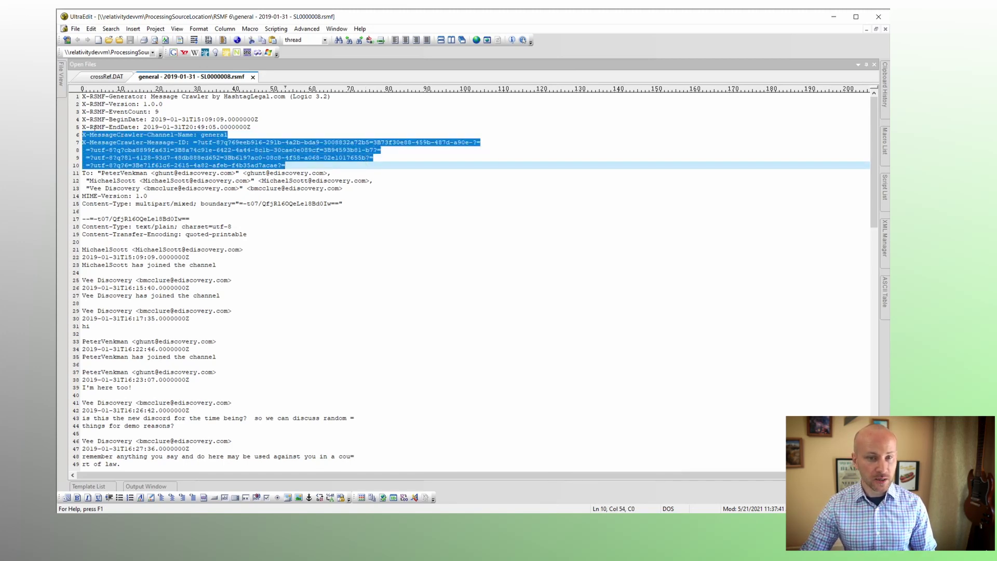
pyautogui.click(124, 135)
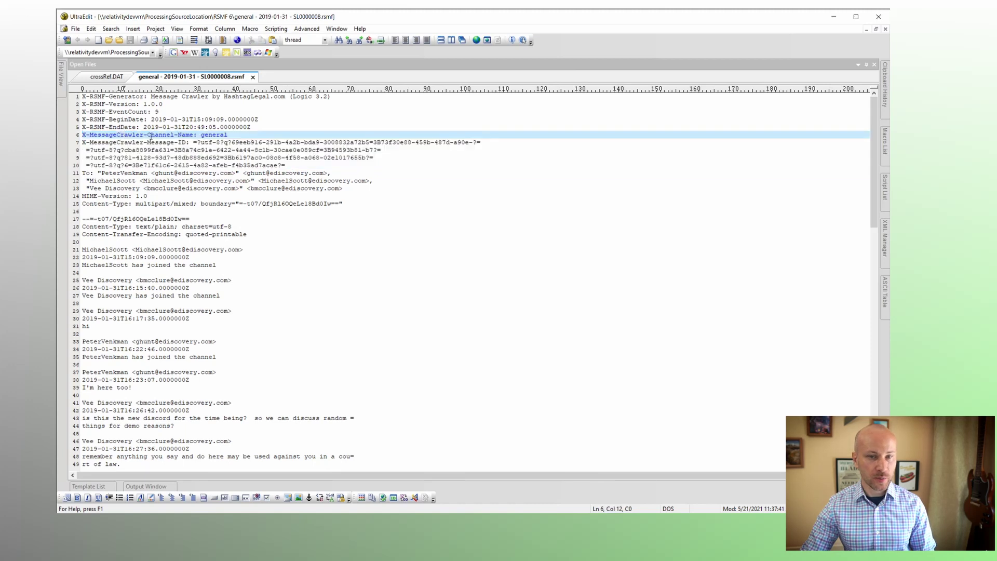
pyautogui.moveTo(231, 135); pyautogui.dragTo(201, 135)
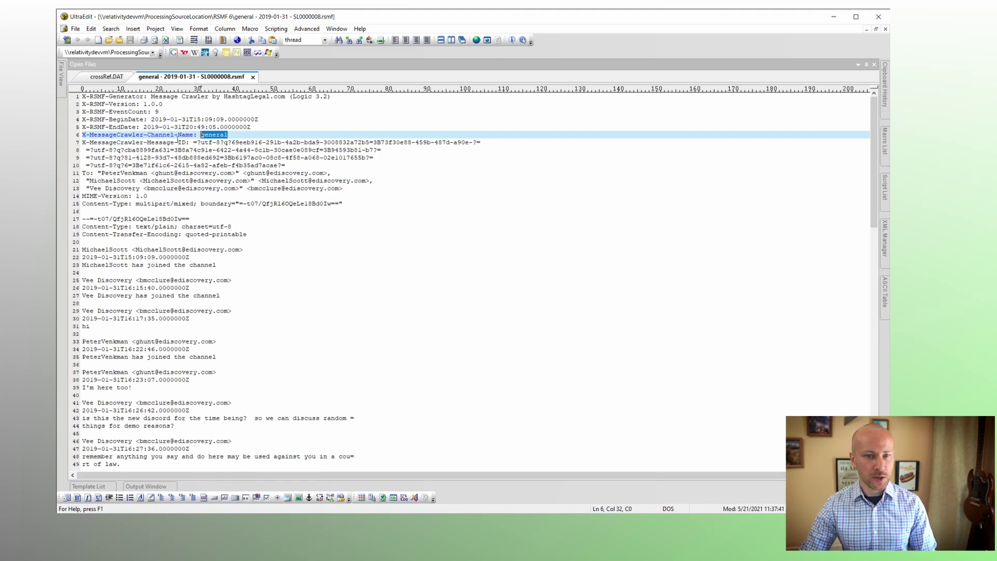
pyautogui.click(213, 149)
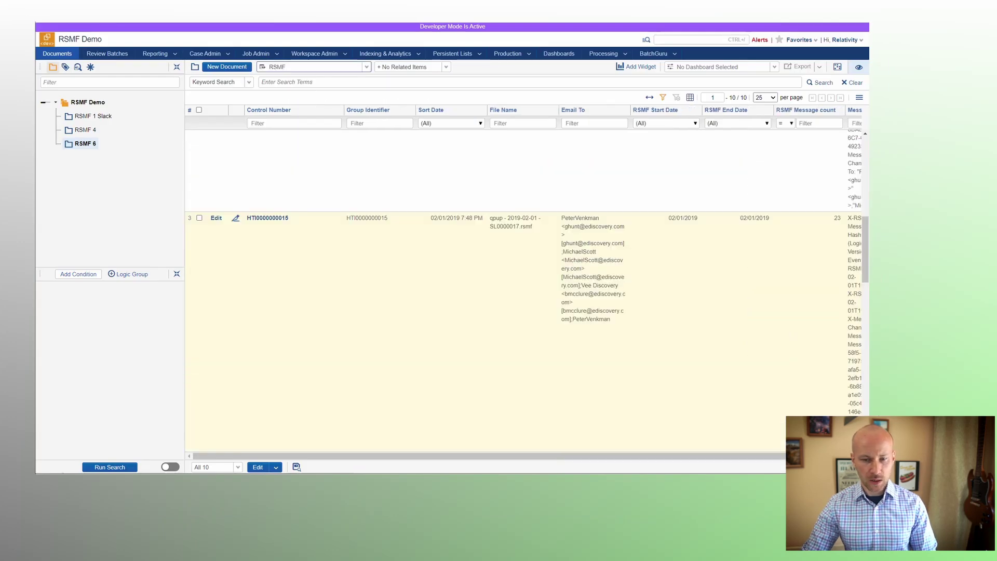
# In Relativity's RSMF view, examine the first document's Message Header value, including the generator and RSMF version entries
pyautogui.hscroll(2, 638, 297)
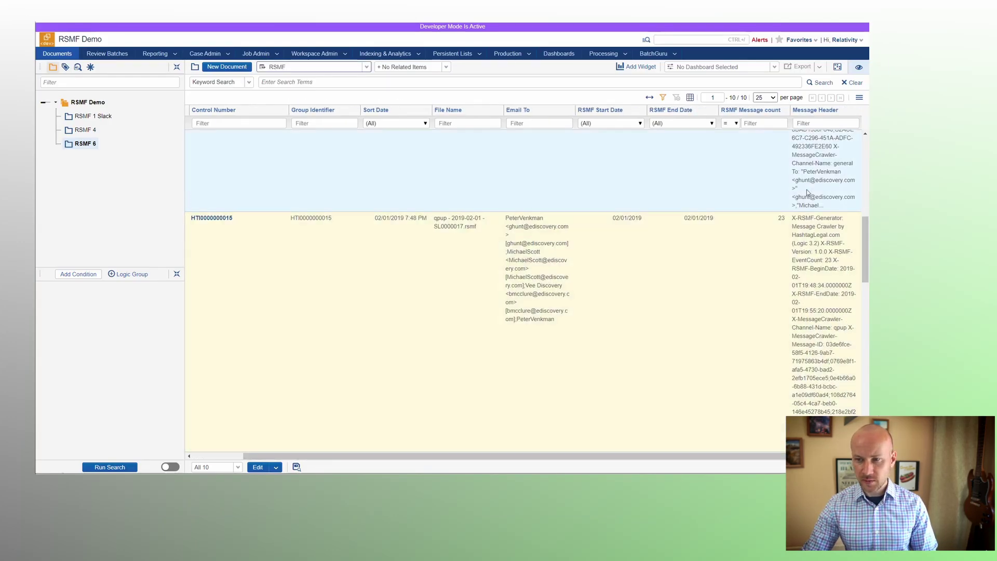
pyautogui.moveTo(864, 252); pyautogui.dragTo(864, 173)
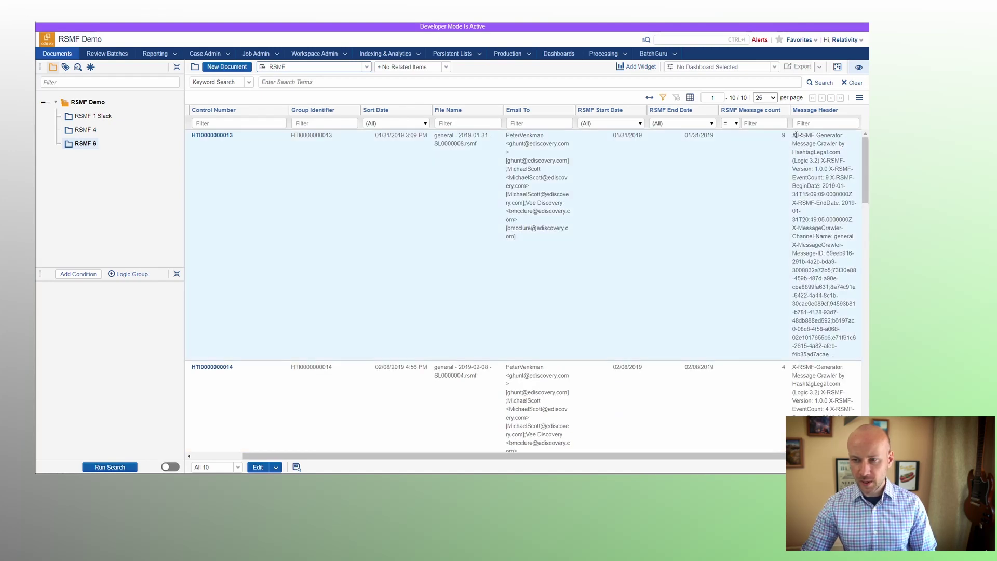
pyautogui.moveTo(792, 135); pyautogui.dragTo(821, 151)
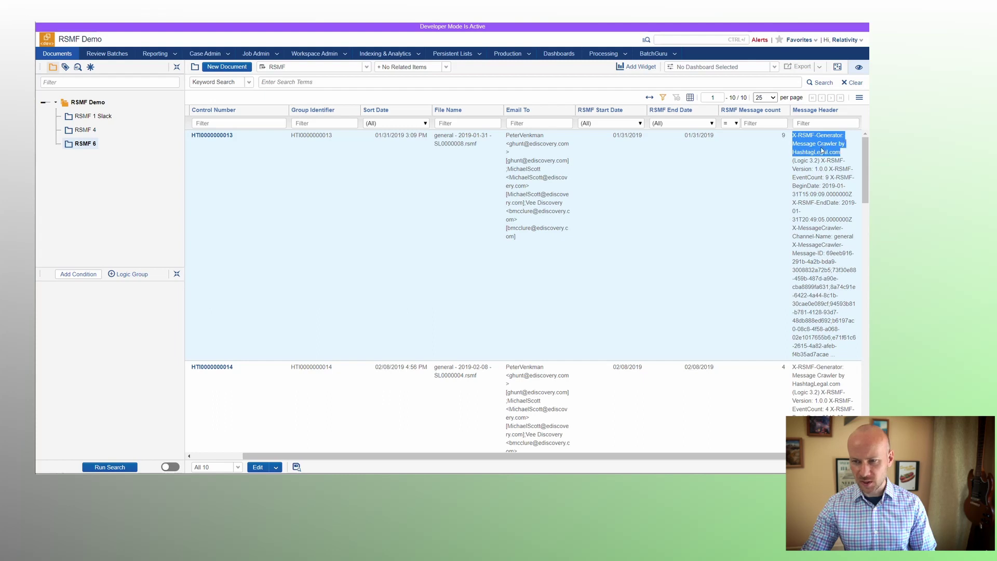
pyautogui.click(822, 159)
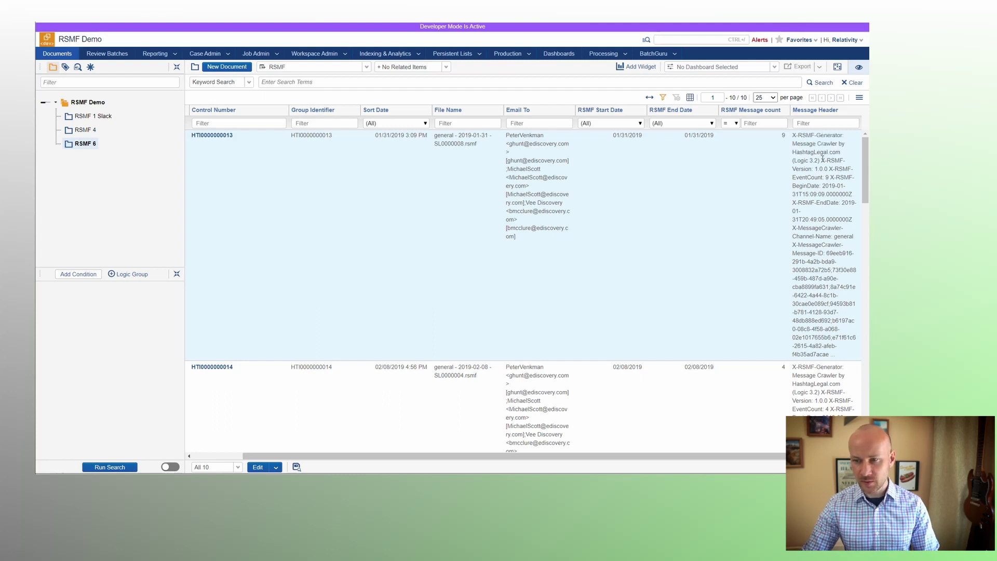
pyautogui.moveTo(822, 159); pyautogui.dragTo(816, 176)
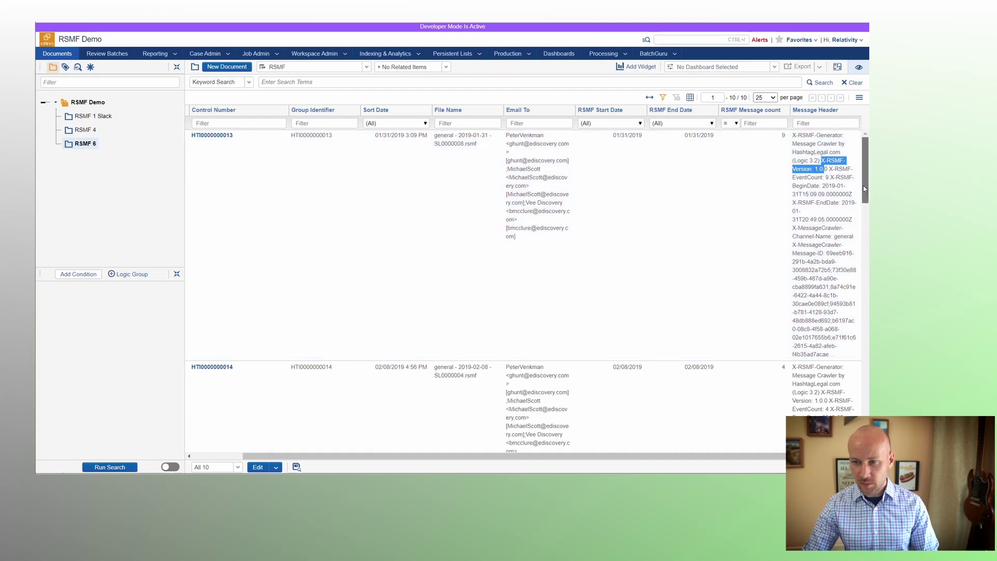
pyautogui.scroll(-2, 807, 177)
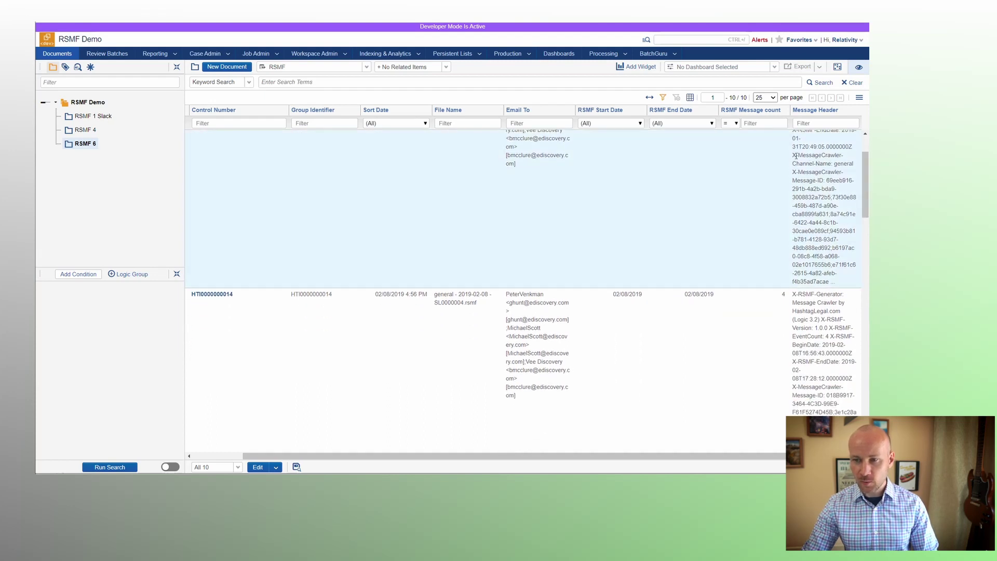
# Copy "X-MessageCrawler-Channel-Name: general" from the first document's header, filter the Message Header column by it and review the matching documents
pyautogui.moveTo(793, 155); pyautogui.dragTo(854, 165)
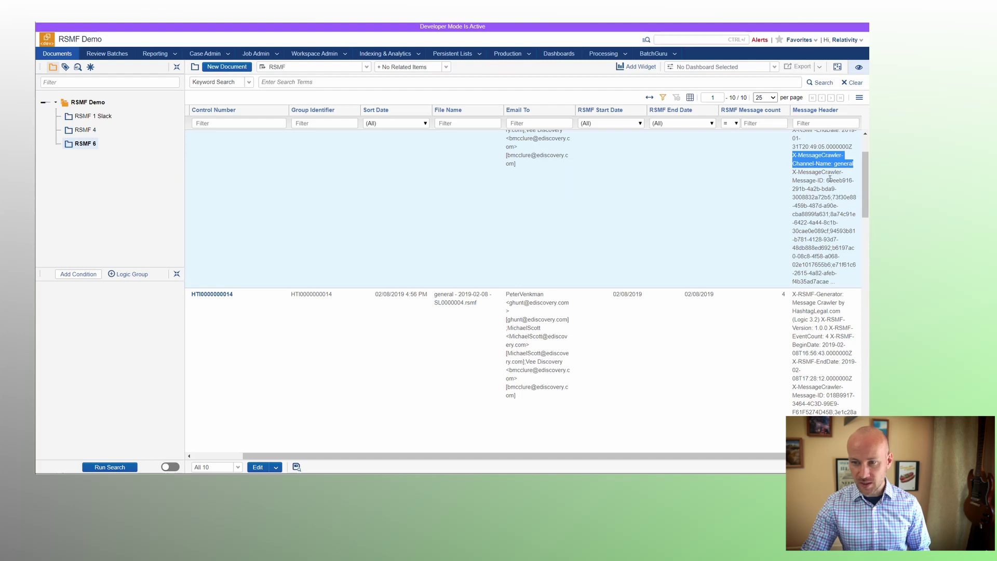
pyautogui.scroll(1, 866, 187)
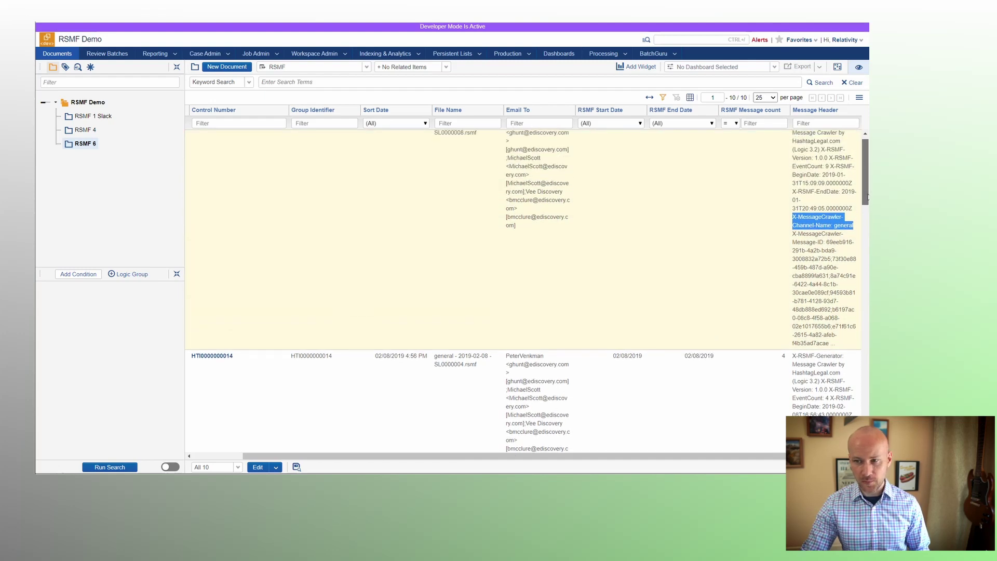
pyautogui.moveTo(867, 196); pyautogui.dragTo(867, 190)
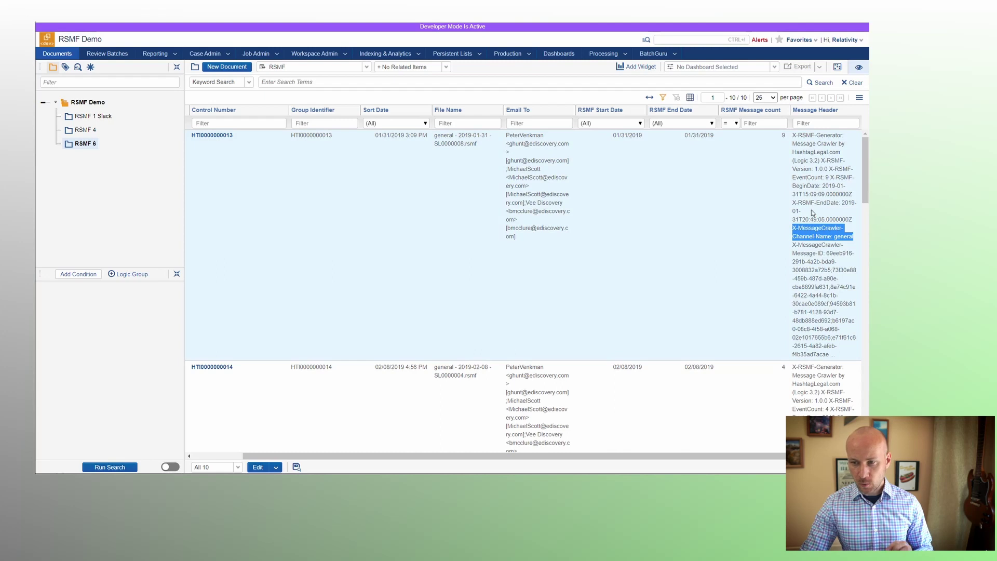
pyautogui.rightClick(830, 235)
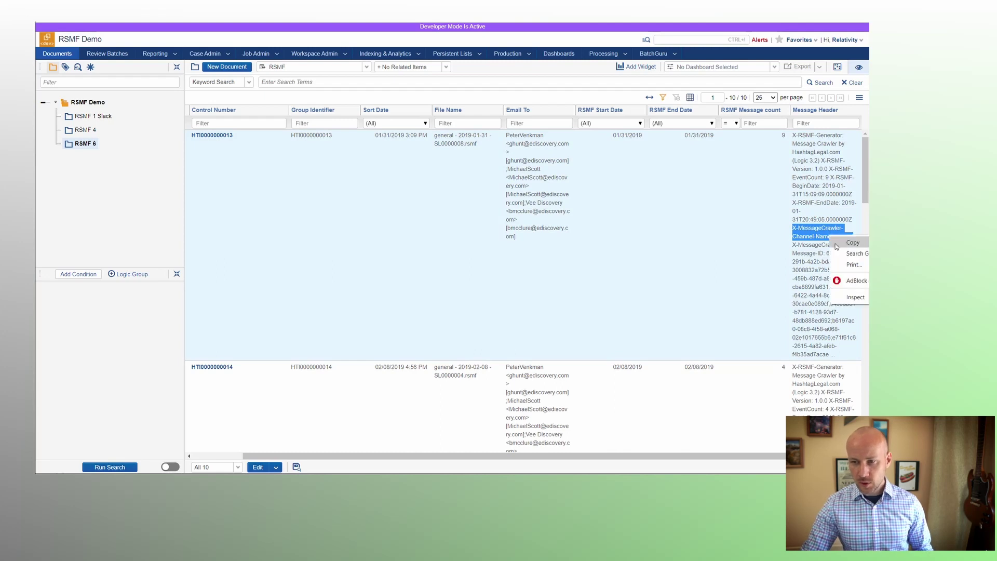
pyautogui.click(841, 243)
pyautogui.click(807, 123)
pyautogui.hotkey('ctrl', 'v')
pyautogui.press('Return')
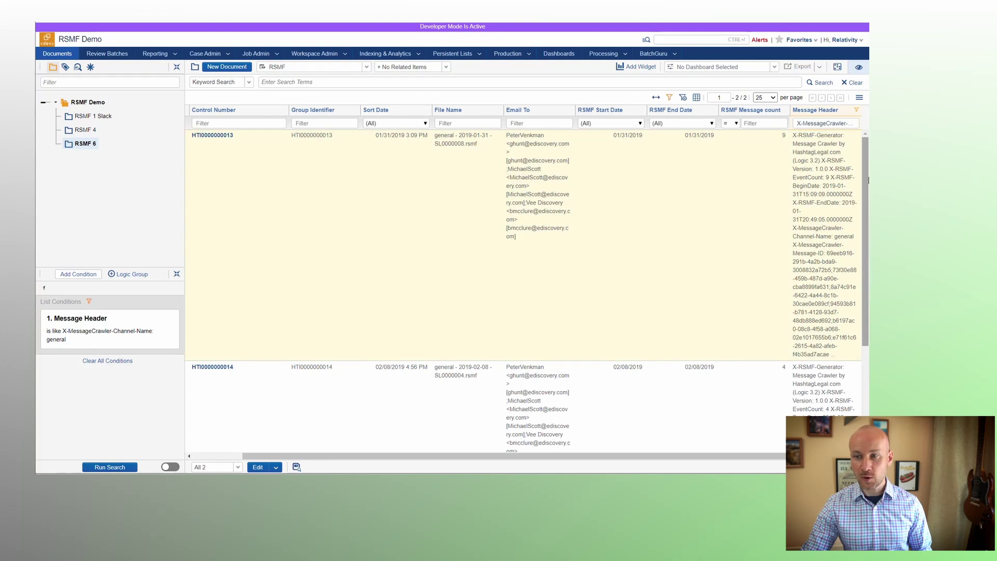
pyautogui.moveTo(867, 175); pyautogui.dragTo(868, 281)
pyautogui.scroll(3, 866, 270)
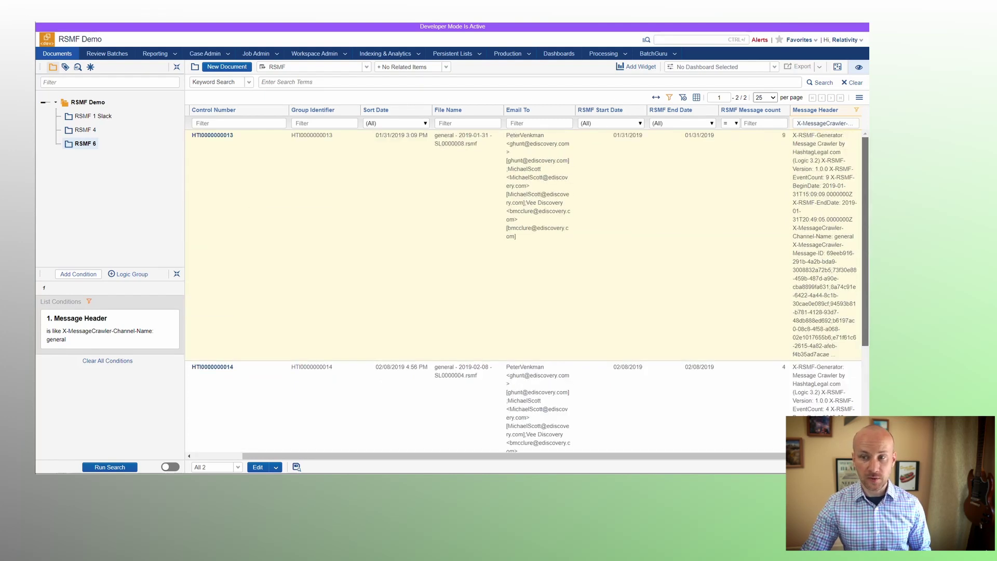
pyautogui.scroll(-3, 855, 200)
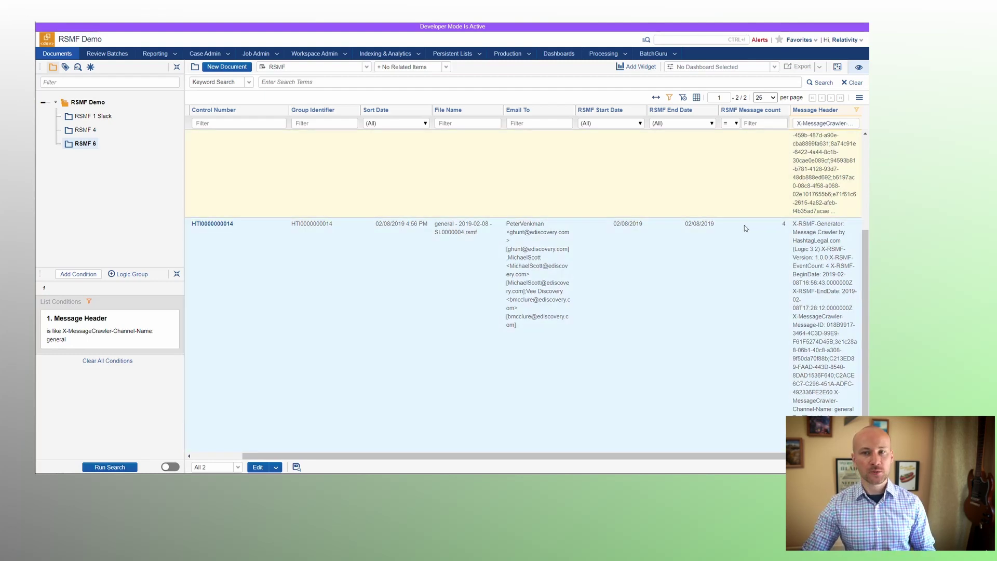
pyautogui.scroll(3, 745, 229)
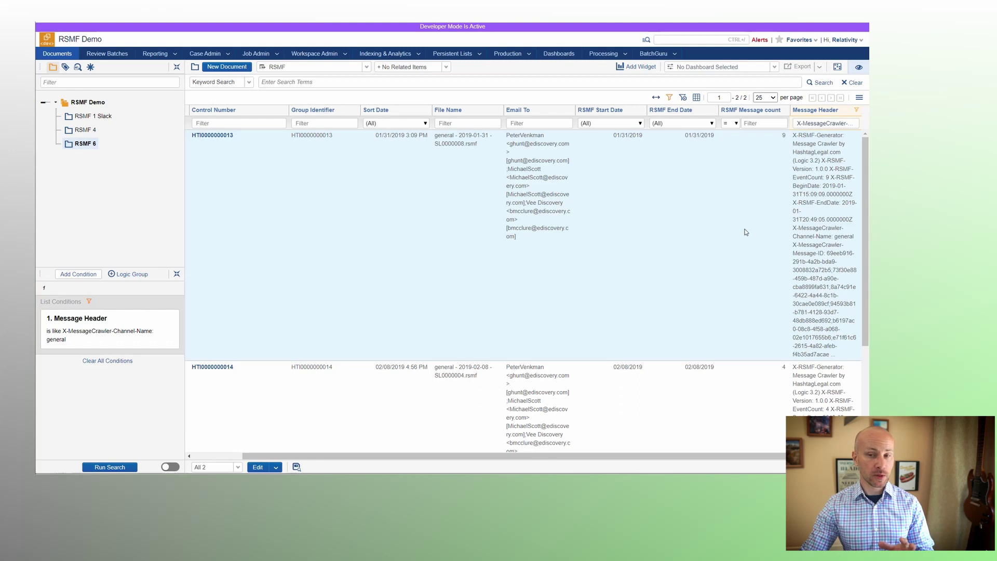
# Open the workspace's Fields list and filter the field names by "slack"
pyautogui.click(345, 54)
pyautogui.click(325, 98)
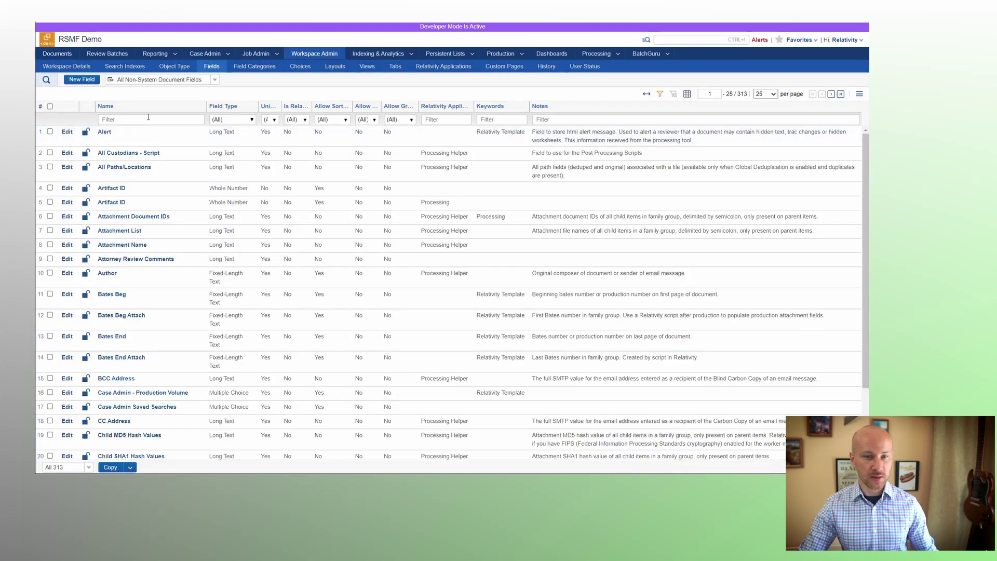
pyautogui.click(148, 119)
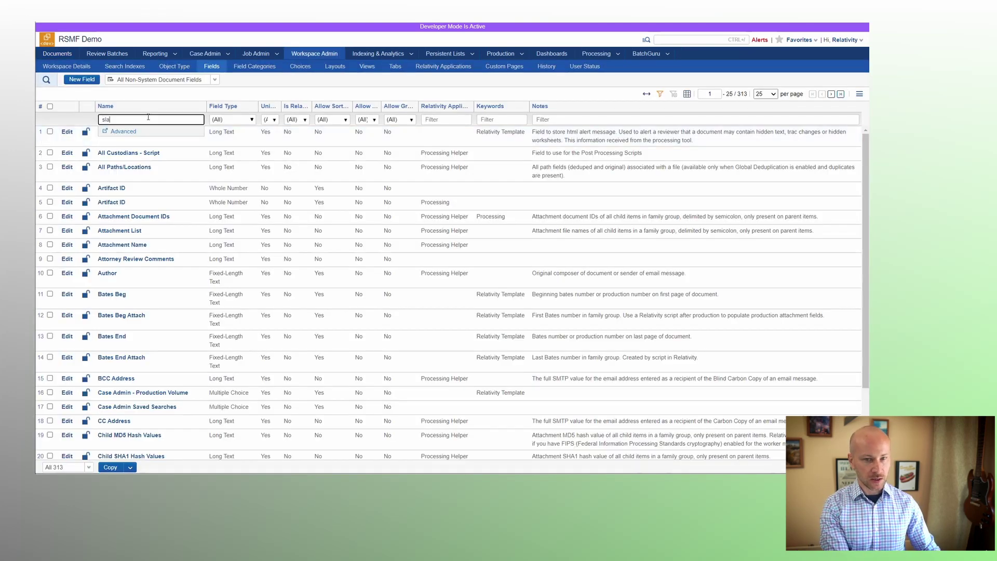
pyautogui.write('ck')
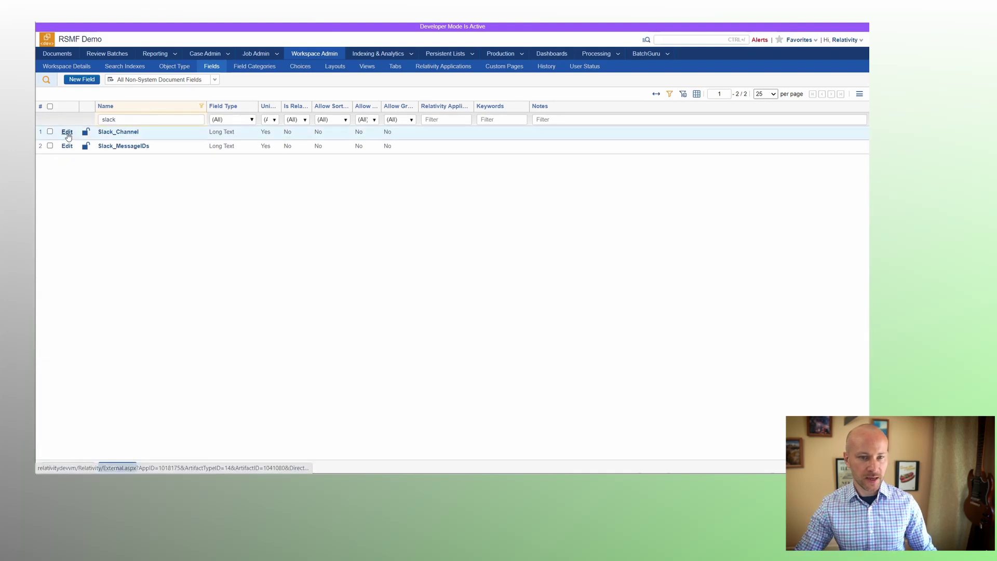
# Open the Slack_Channel field for editing and bring up the source choices in its advanced settings
pyautogui.click(67, 133)
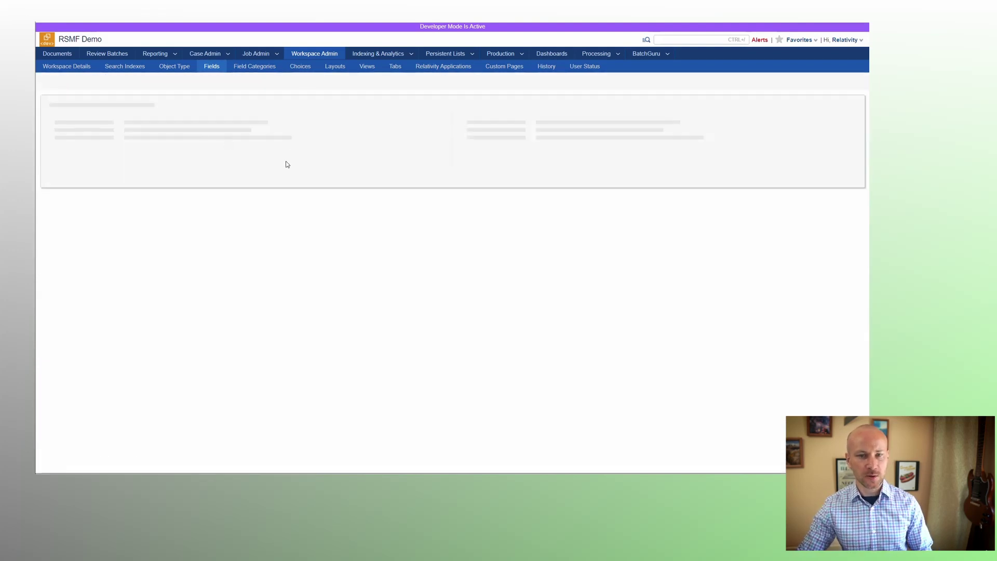
pyautogui.click(124, 177)
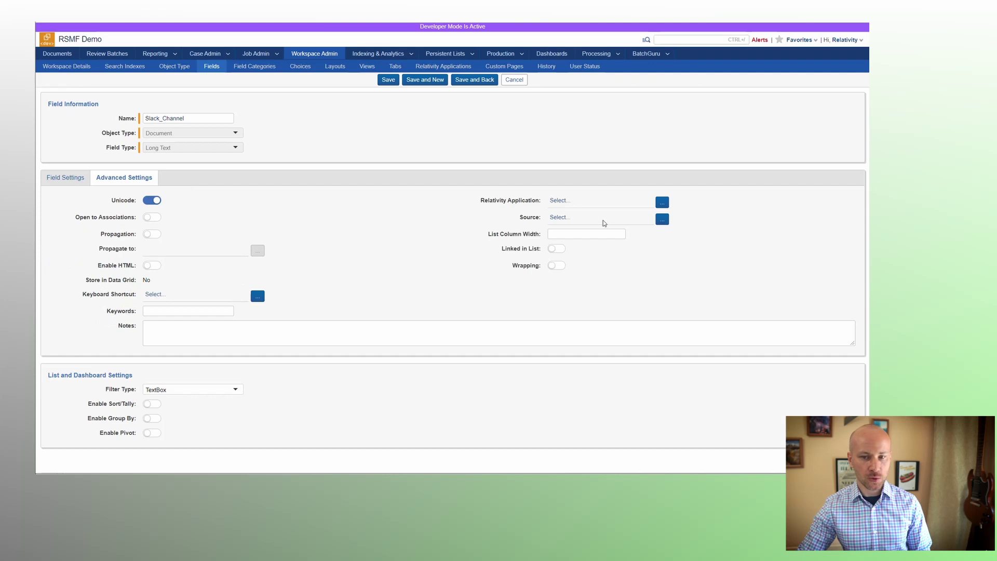
pyautogui.click(661, 220)
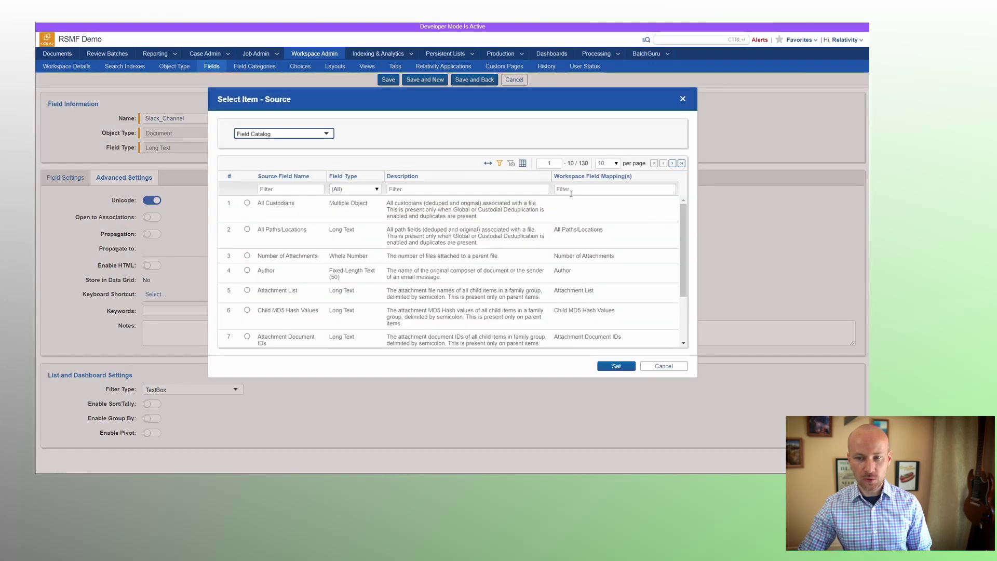
# Show all source fields, filter their names by "x-", widen the Source Field Name column and look through the email header fields
pyautogui.click(317, 133)
pyautogui.click(280, 147)
pyautogui.click(290, 189)
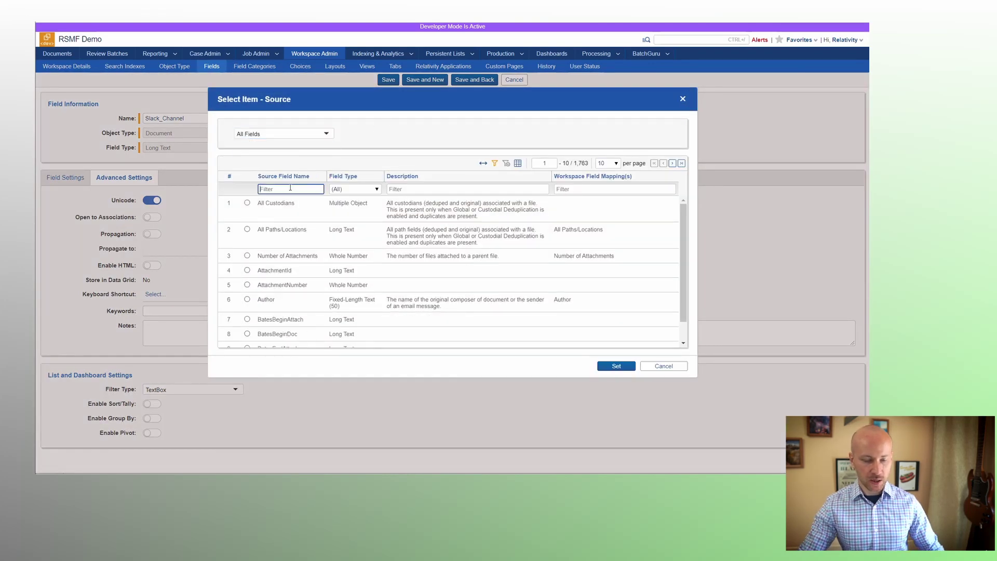
pyautogui.write('x-')
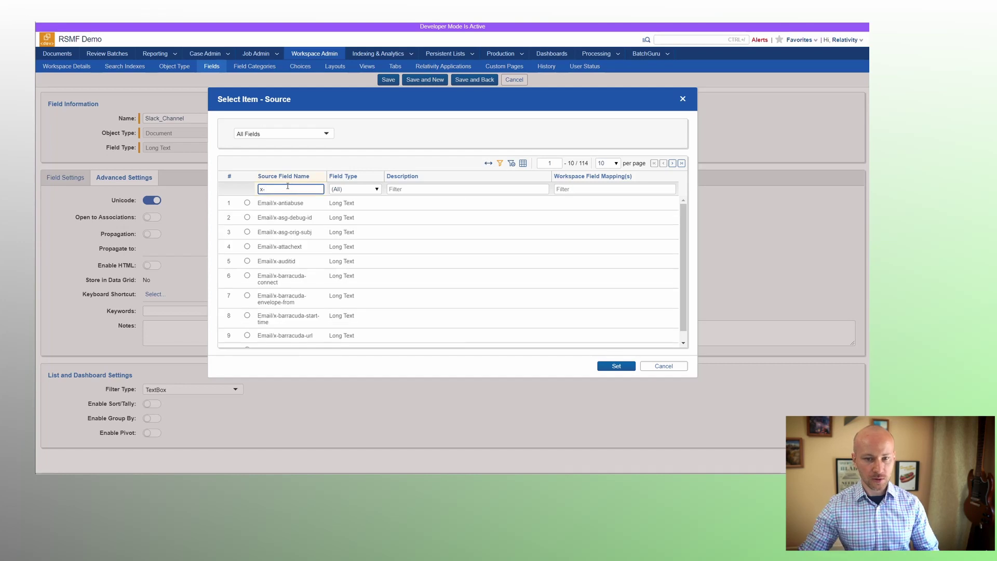
pyautogui.moveTo(326, 177); pyautogui.dragTo(404, 177)
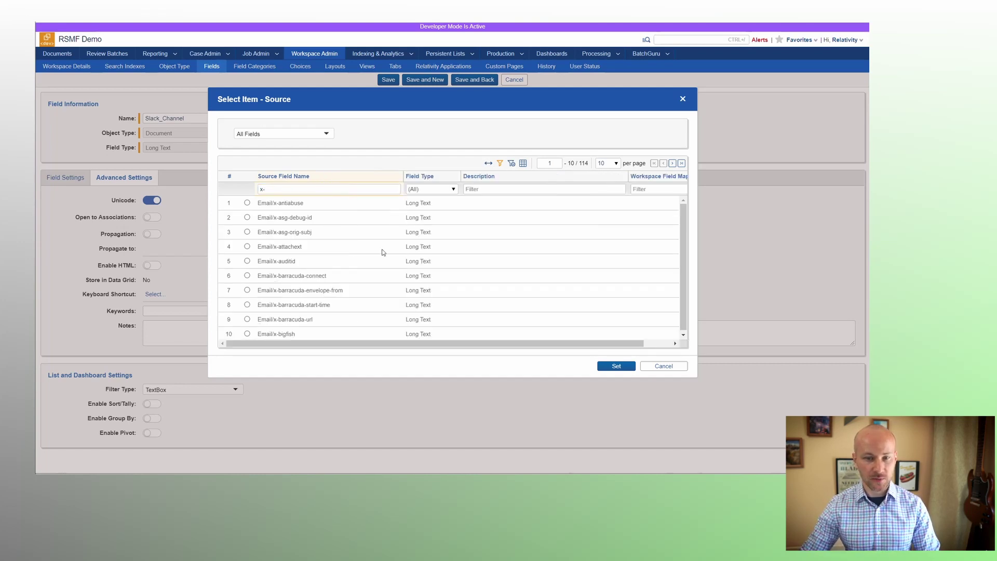
pyautogui.scroll(-1, 681, 247)
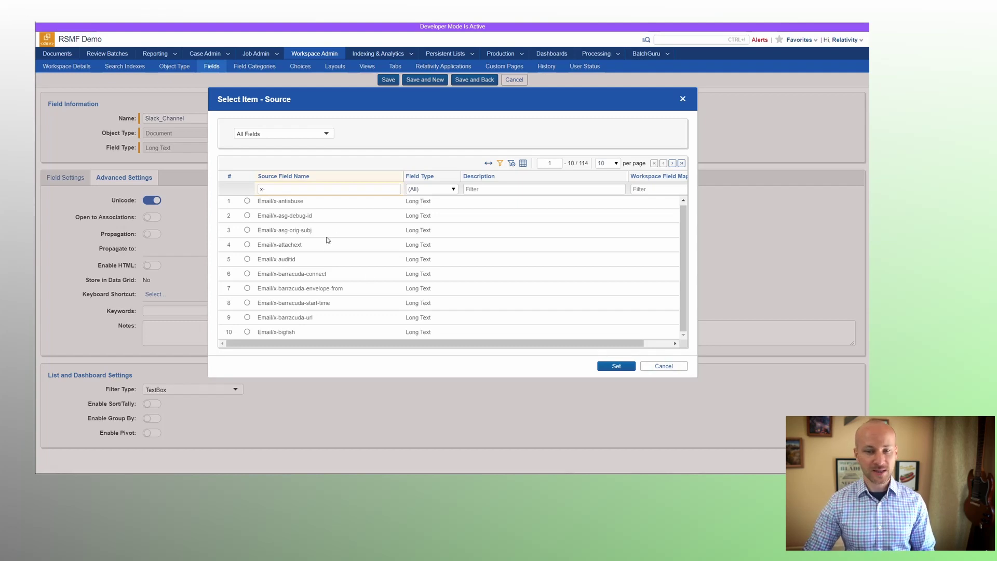
# Leave the Slack_Channel field without choosing a source or saving, and examine the Message Header values of the filtered documents
pyautogui.click(661, 367)
pyautogui.click(65, 56)
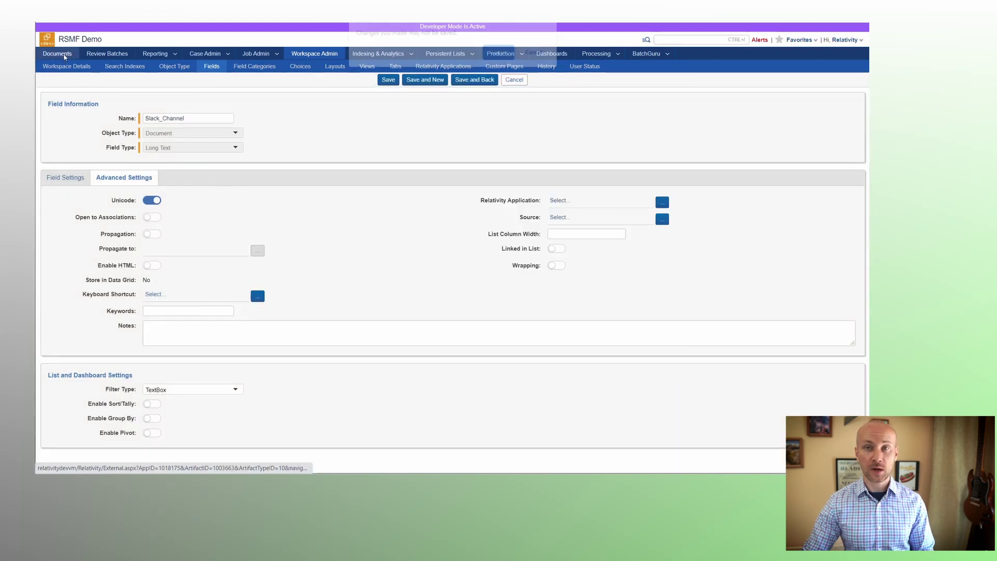
pyautogui.click(500, 52)
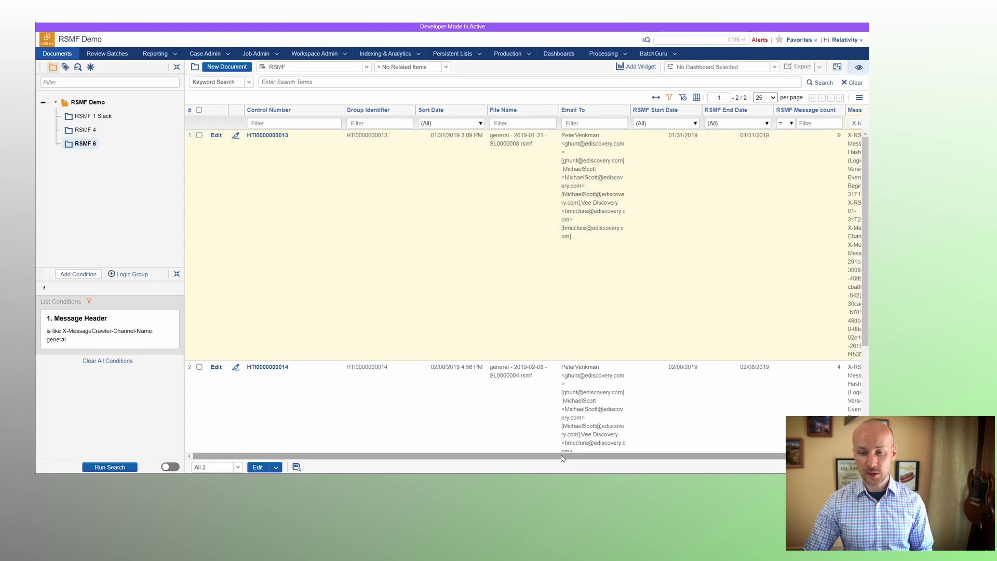
pyautogui.hscroll(2, 562, 459)
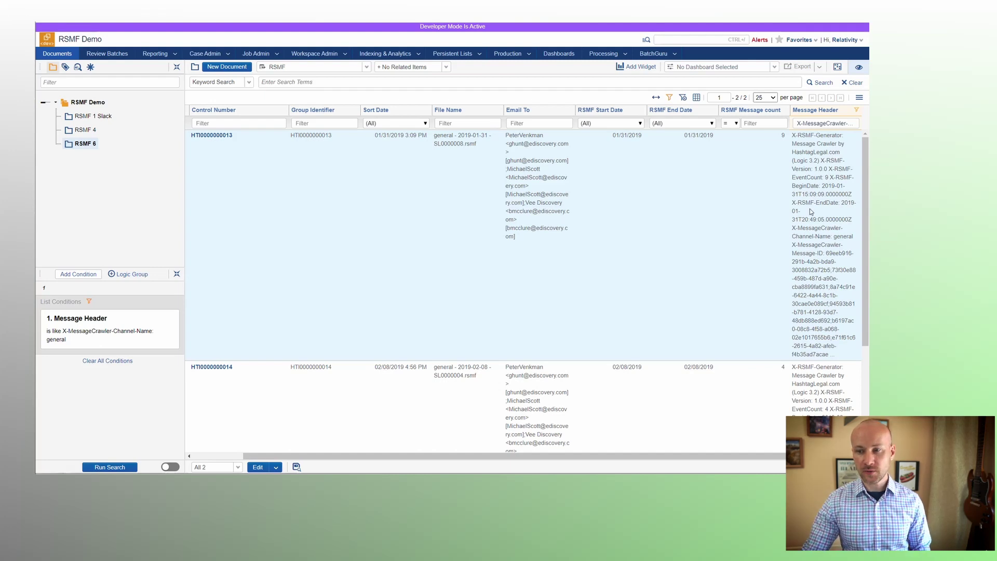
pyautogui.scroll(-3, 809, 208)
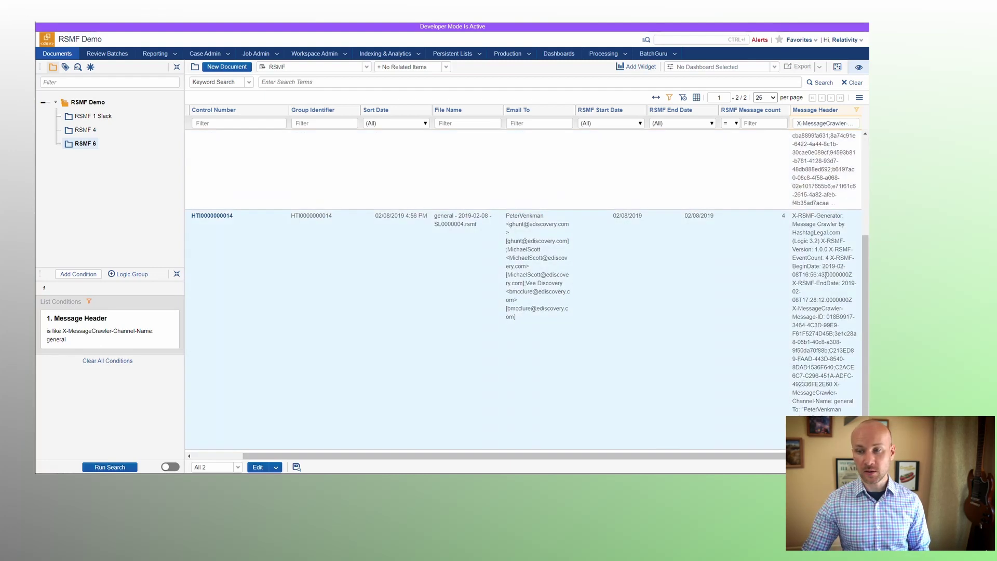